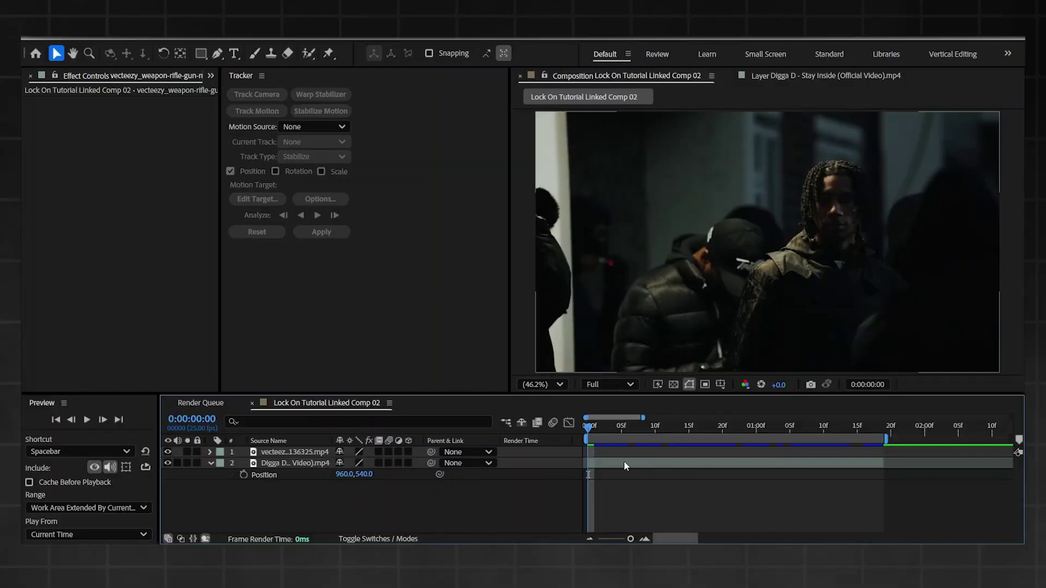
# - Show the Tracker panel and drag the divider left to widen the composition viewer
pyautogui.click(243, 76)
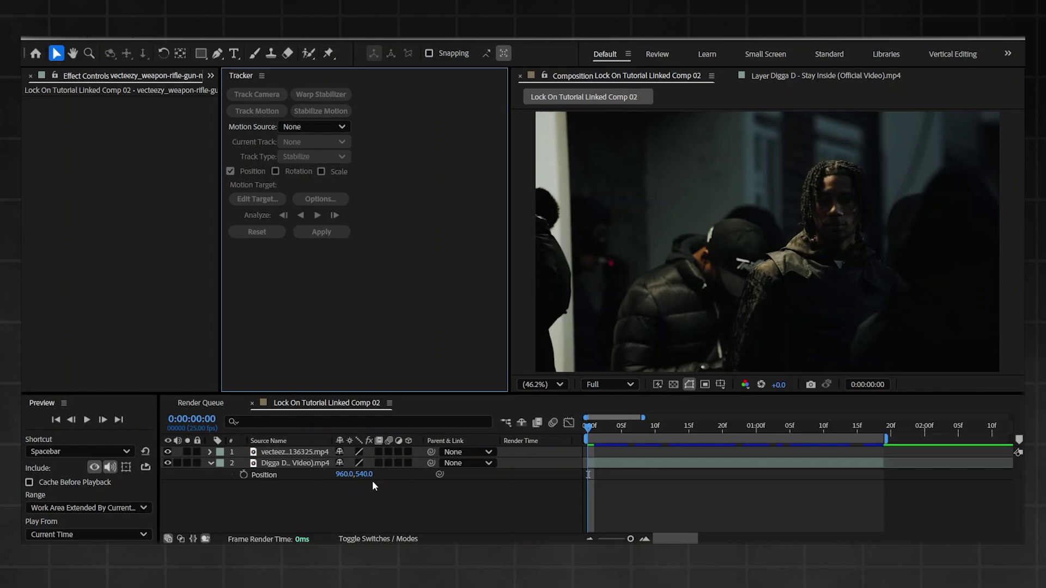
pyautogui.click(275, 40)
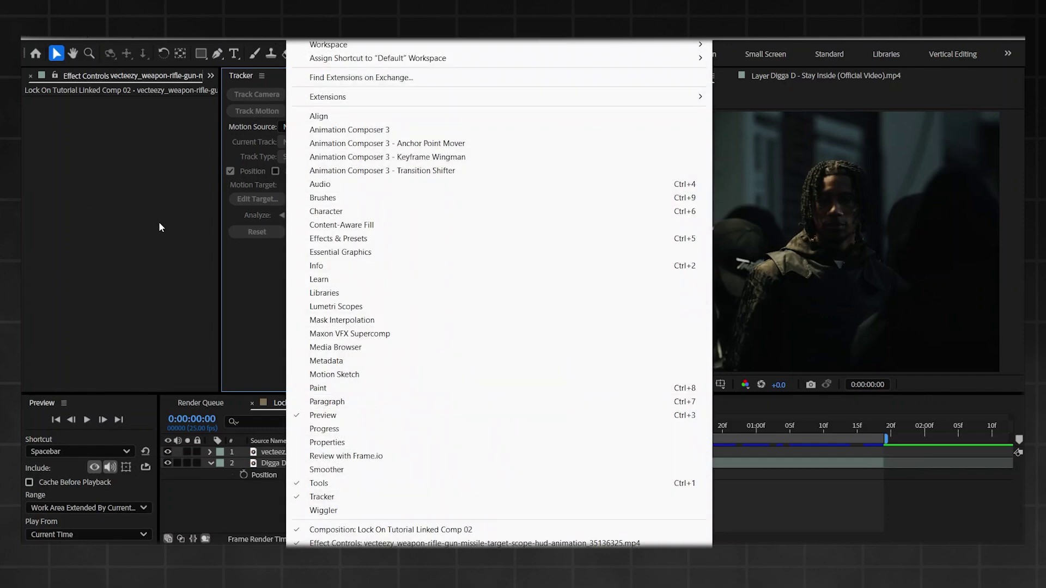
pyautogui.click(327, 497)
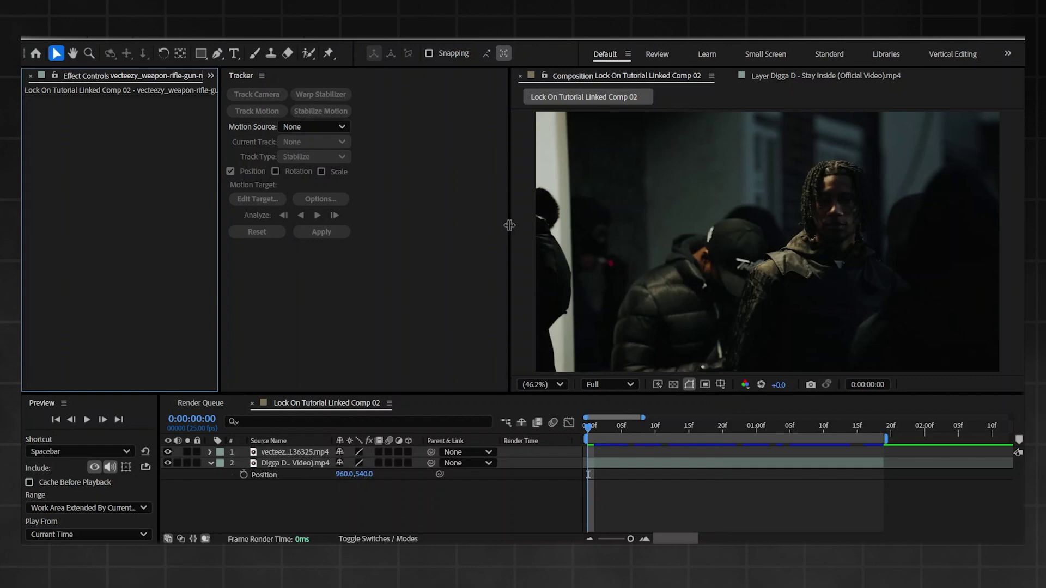
pyautogui.moveTo(509, 225); pyautogui.dragTo(323, 300)
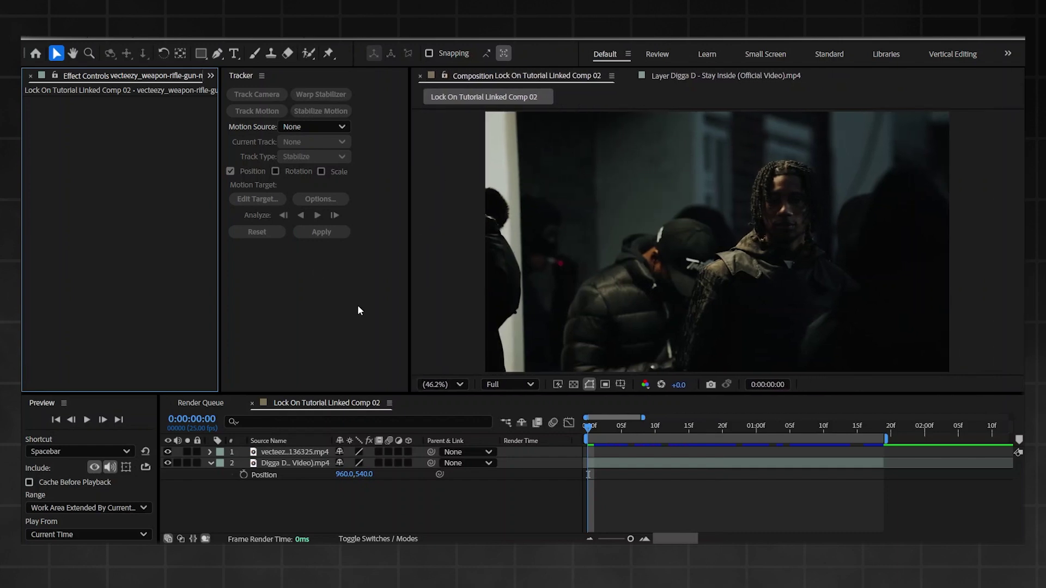
# - Open the Digga D clip in the Layer panel and add a Stabilize Motion tracker
pyautogui.doubleClick(622, 461)
pyautogui.moveTo(651, 247); pyautogui.dragTo(627, 195)
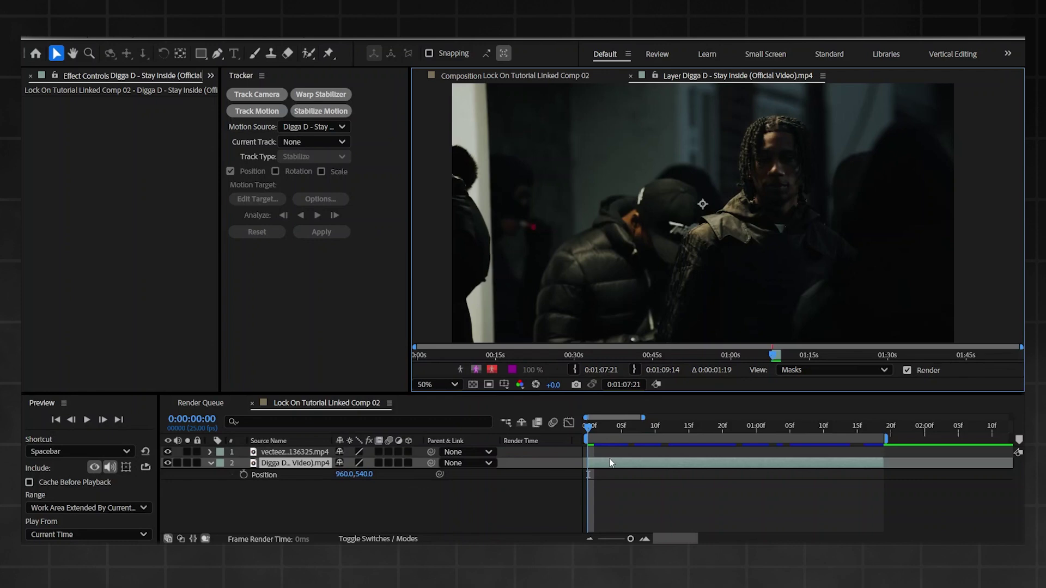
pyautogui.click(321, 111)
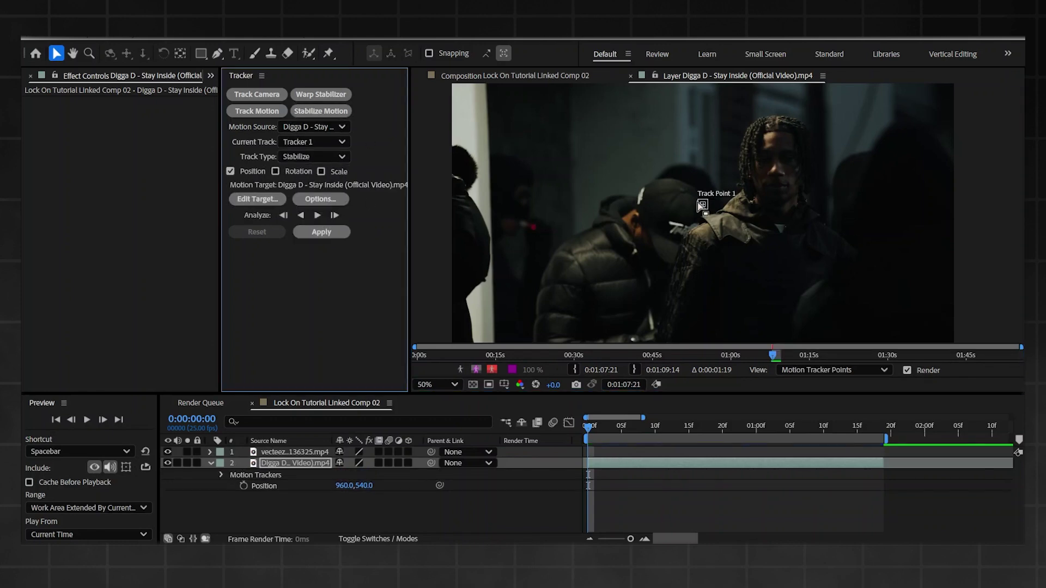
# - Centre the track point and scrub through the clip to preview the subject's motion
pyautogui.scroll(2, 734, 175)
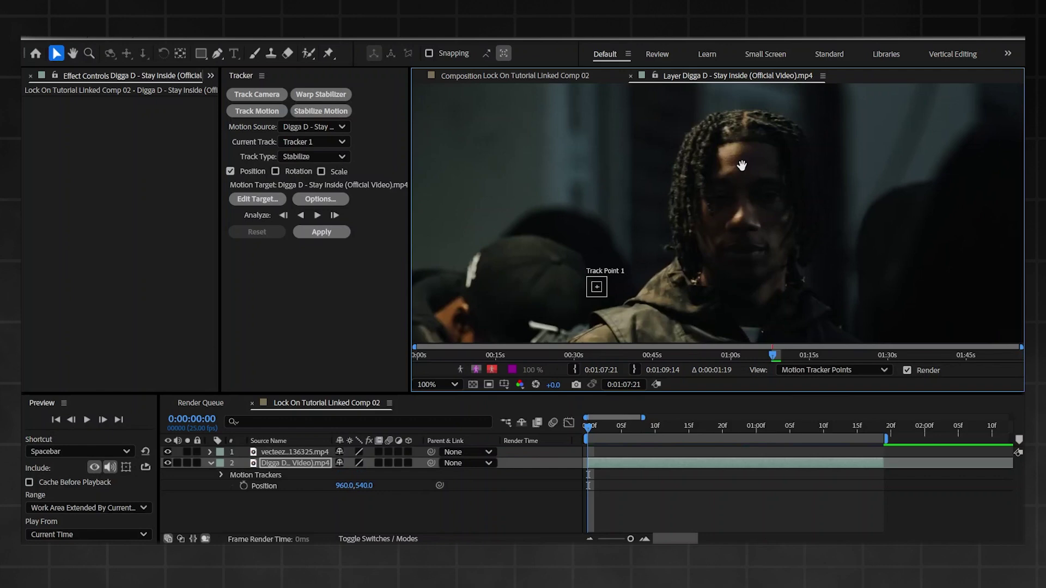
pyautogui.moveTo(739, 178); pyautogui.dragTo(693, 158)
pyautogui.moveTo(618, 427); pyautogui.dragTo(750, 426)
pyautogui.scroll(-2, 652, 270)
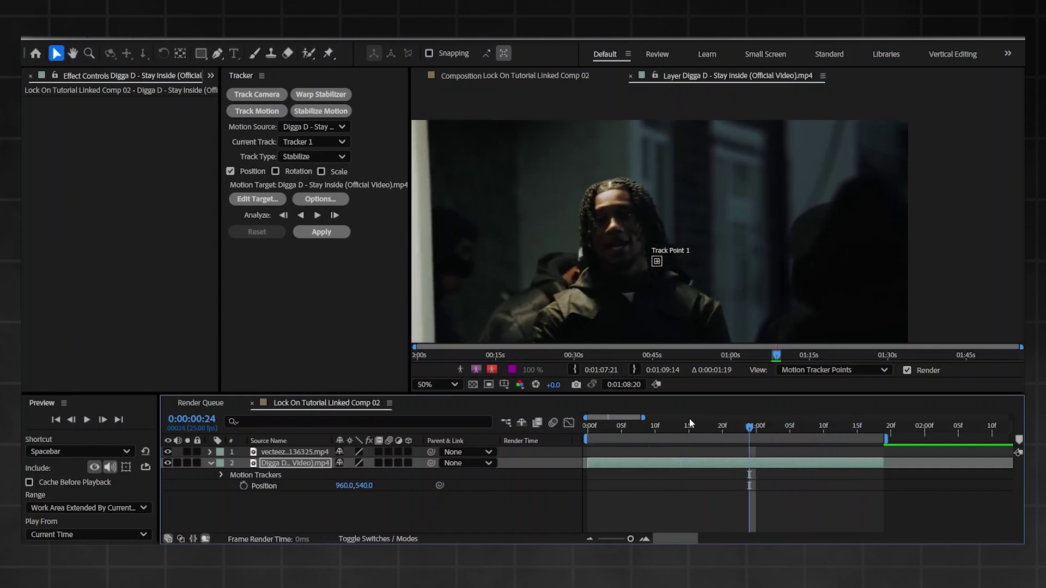
pyautogui.moveTo(750, 426); pyautogui.dragTo(587, 426)
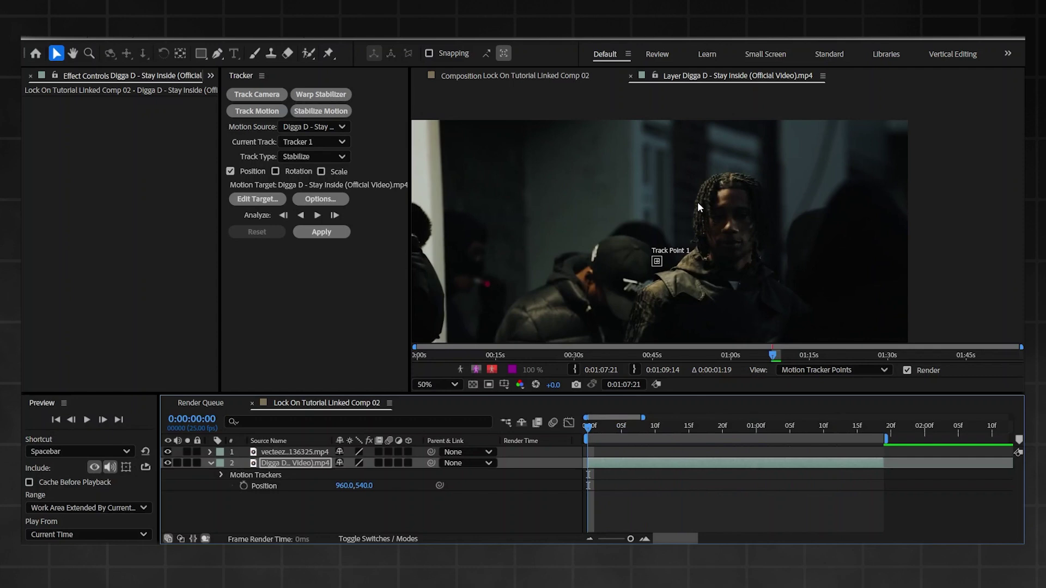
# - Move Track Point 1 onto the forehead hairline and enlarge its search and feature boxes
pyautogui.scroll(4, 681, 251)
pyautogui.press('space')
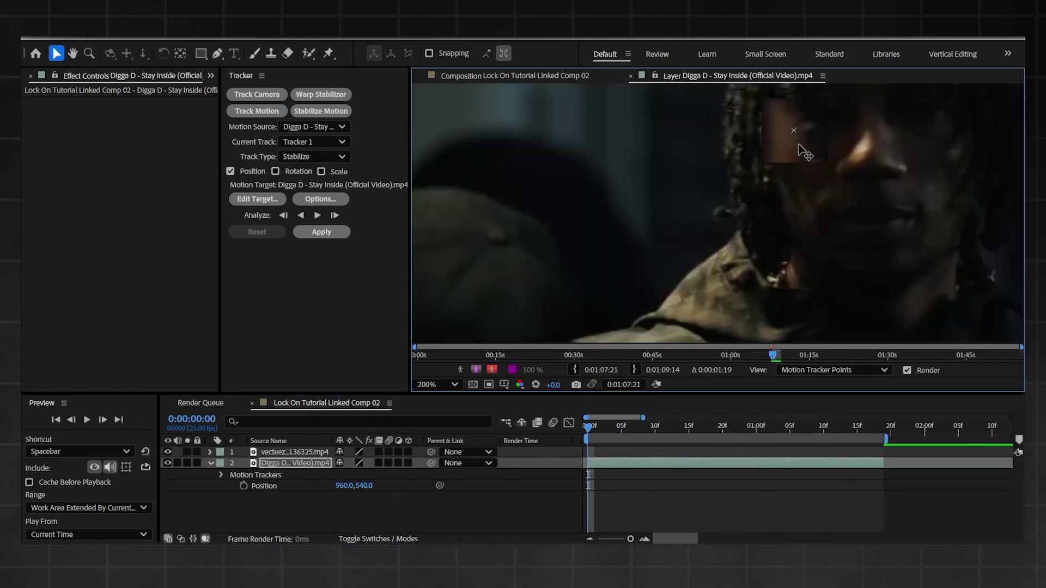
pyautogui.moveTo(587, 270); pyautogui.dragTo(604, 198)
pyautogui.moveTo(567, 164); pyautogui.dragTo(578, 170)
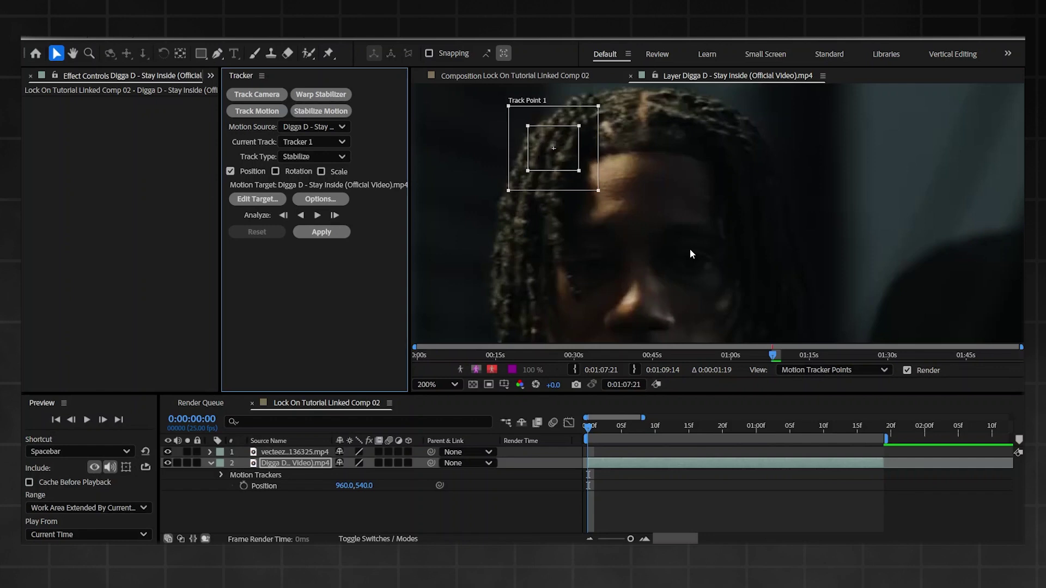
pyautogui.moveTo(689, 248); pyautogui.dragTo(719, 247)
# - Analyze the trial track forward and scrub back to review the tracked frames
pyautogui.press(',')
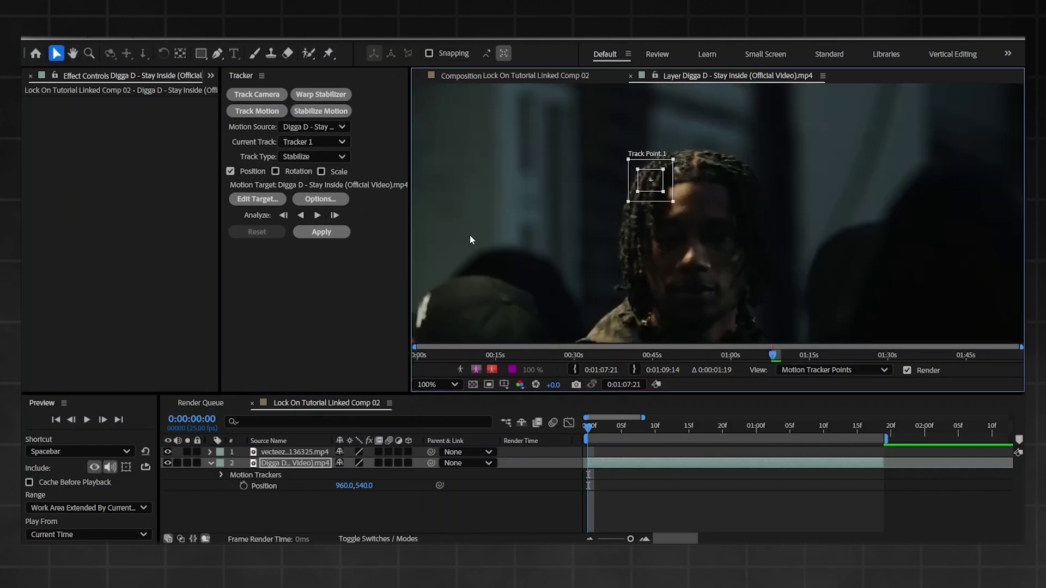
pyautogui.click(333, 215)
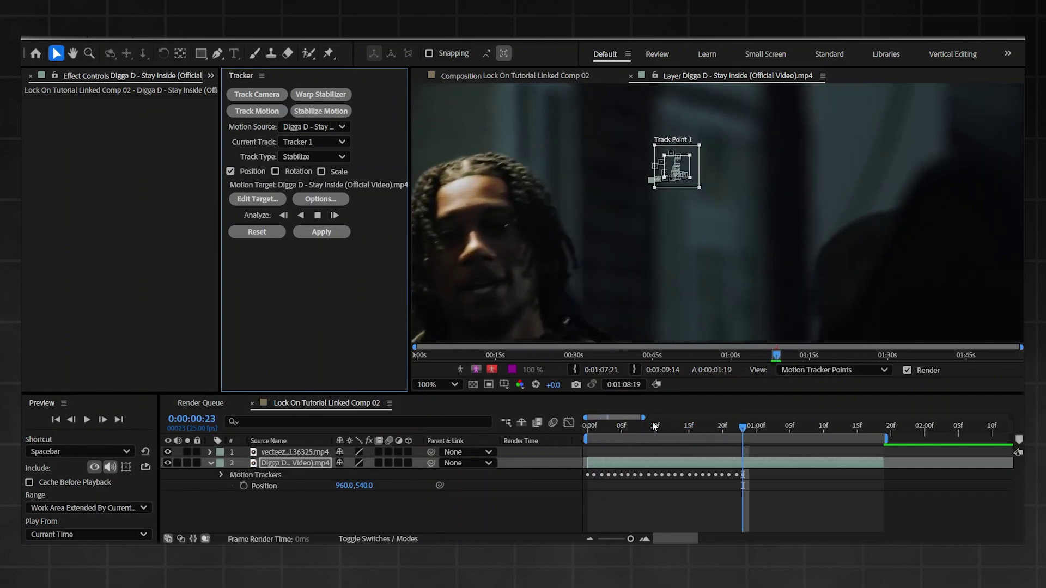
pyautogui.moveTo(654, 426); pyautogui.dragTo(574, 431)
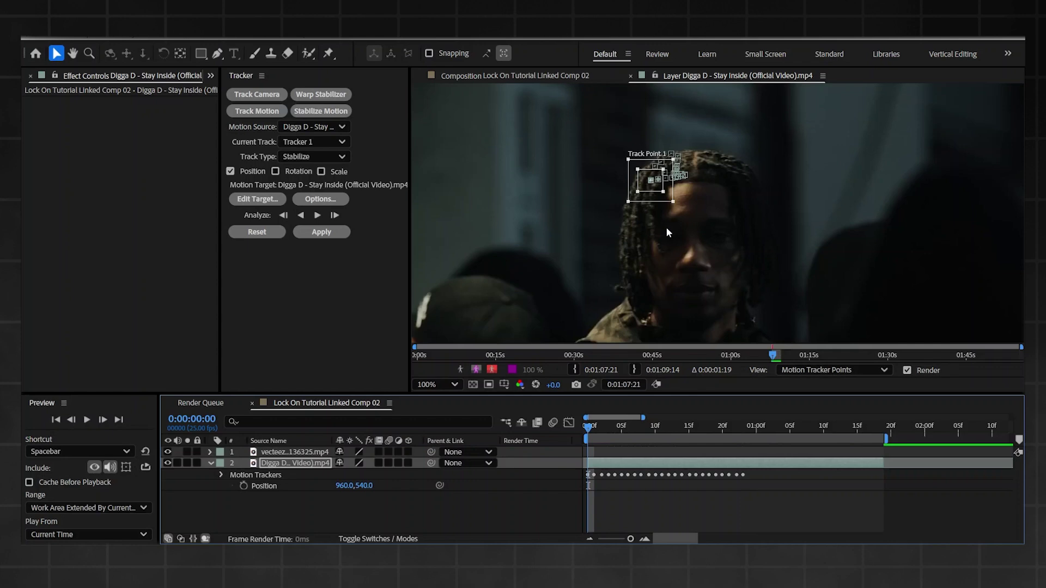
# - Reset the trial track and move Track Point 1 onto the hairline at the top of the head
pyautogui.click(246, 233)
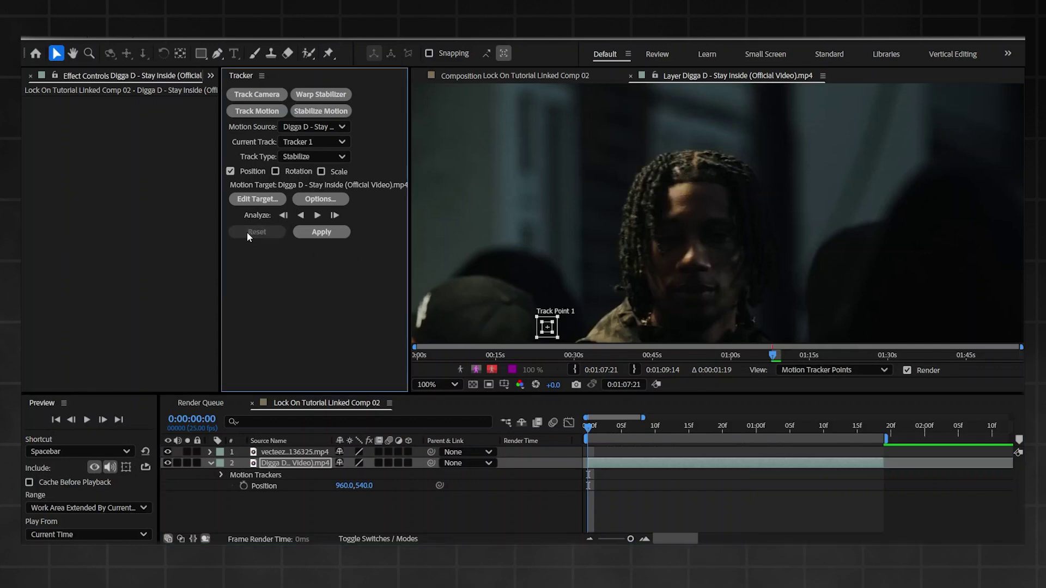
pyautogui.press('h')
pyautogui.press('v')
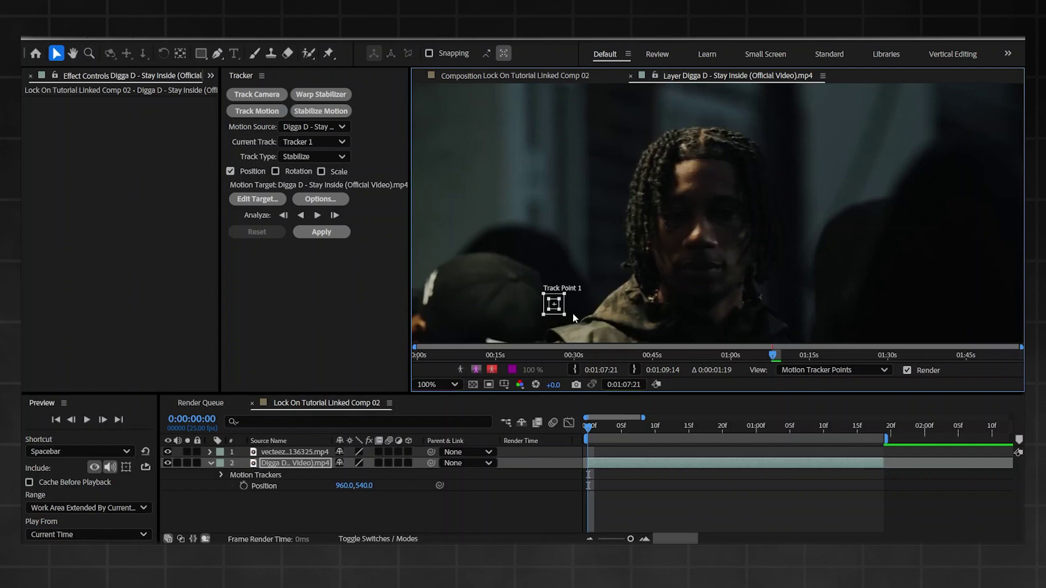
pyautogui.press('space')
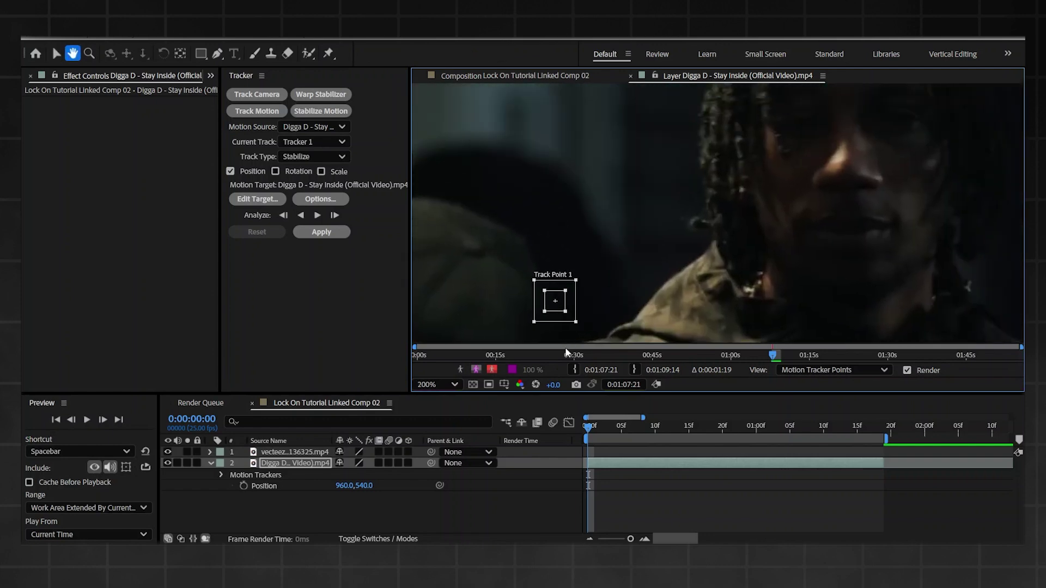
pyautogui.moveTo(553, 315); pyautogui.dragTo(517, 299)
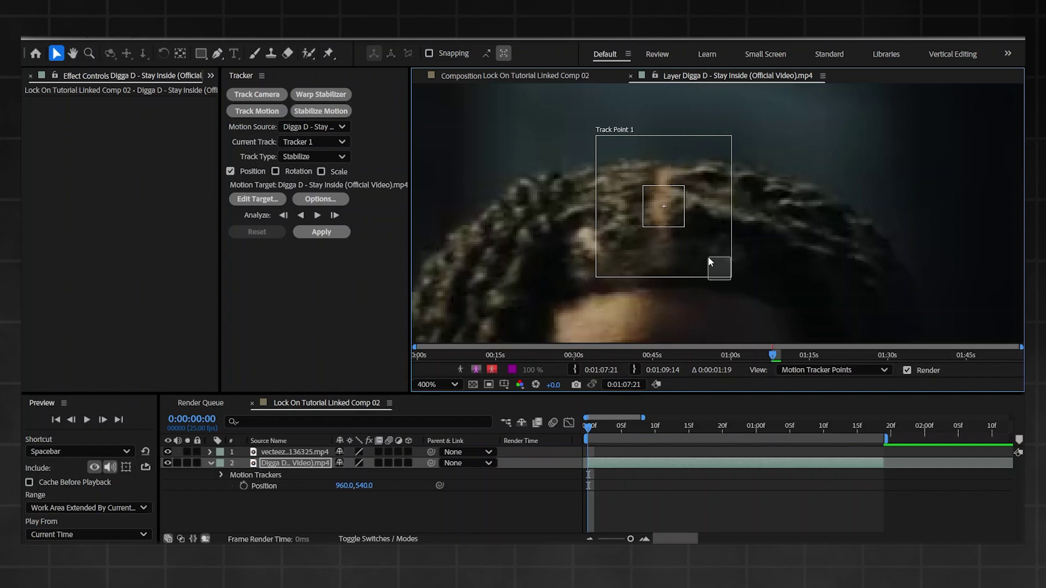
# - Shrink and reshape the feature box into a small patch around the hair parting
pyautogui.moveTo(732, 279)
pyautogui.mouseDown()
pyautogui.moveTo(745, 287)
pyautogui.moveTo(732, 281)
pyautogui.mouseUp()
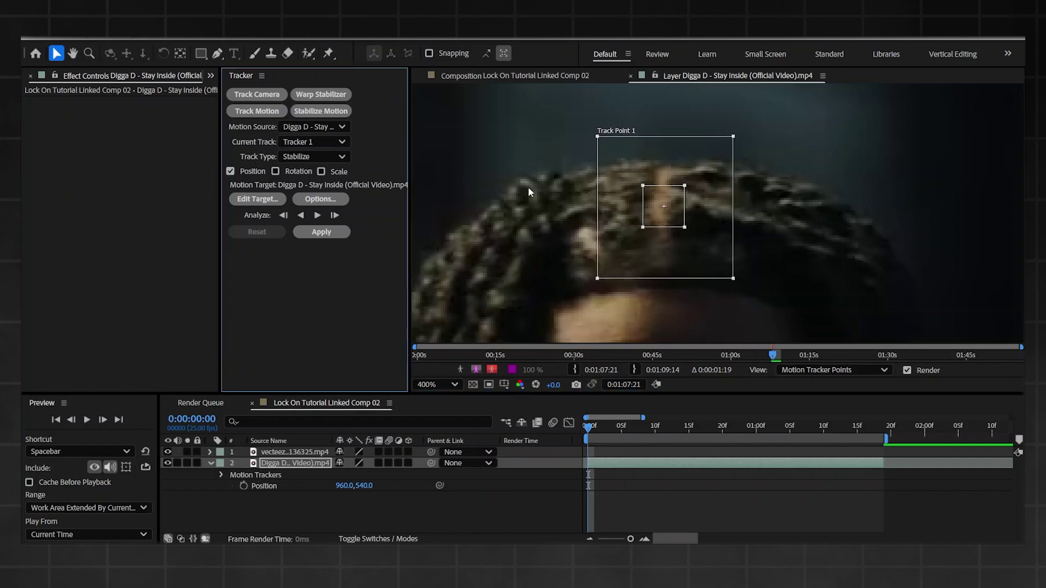
pyautogui.click(643, 187)
pyautogui.moveTo(644, 187)
pyautogui.mouseDown()
pyautogui.moveTo(617, 146)
pyautogui.moveTo(655, 201)
pyautogui.mouseUp()
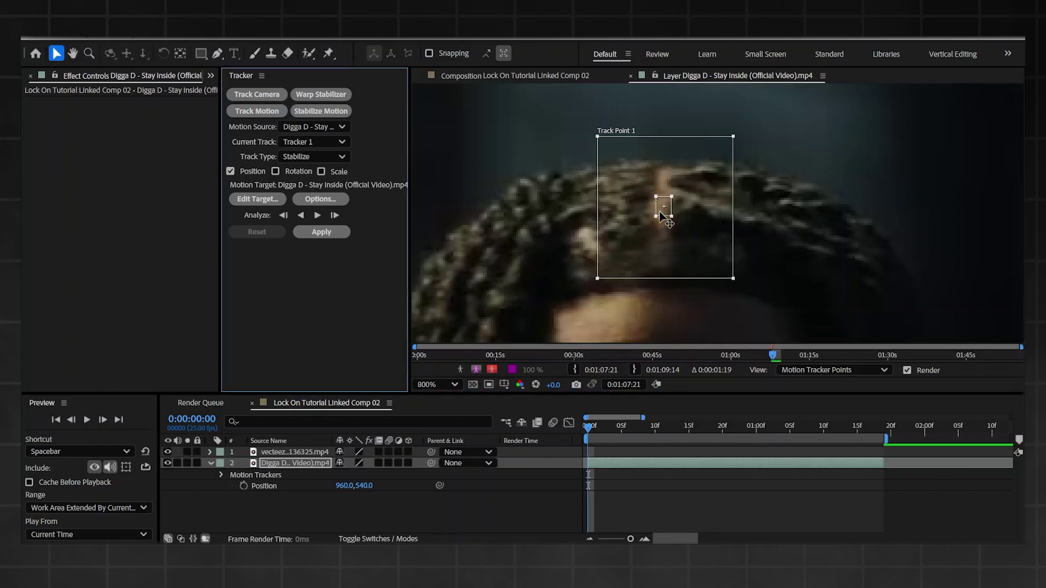
pyautogui.scroll(1, 726, 215)
pyautogui.scroll(-1, 713, 209)
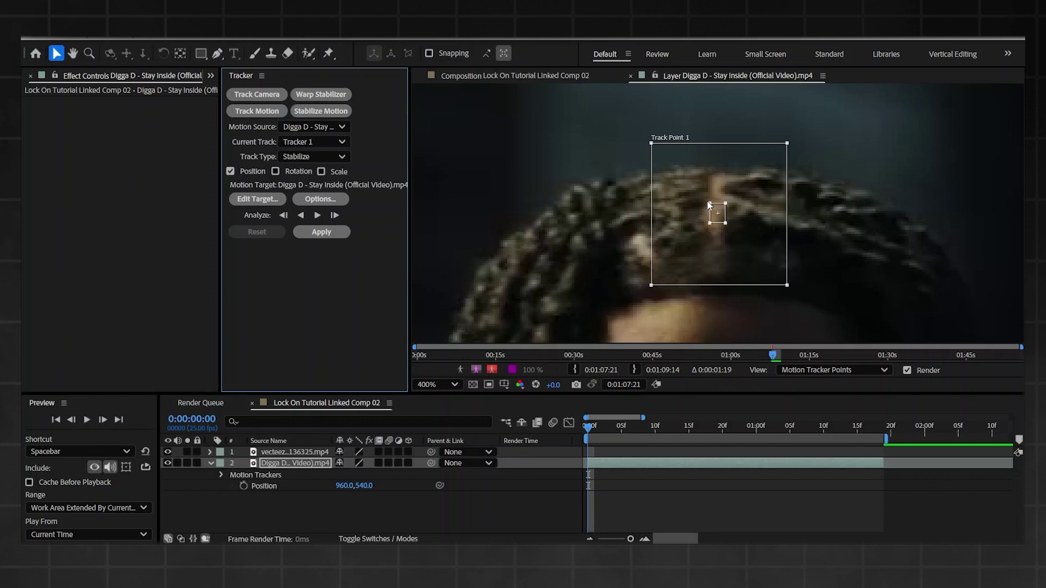
pyautogui.moveTo(709, 204)
pyautogui.mouseDown()
pyautogui.moveTo(702, 178)
pyautogui.moveTo(702, 190)
pyautogui.mouseUp()
pyautogui.press(',')
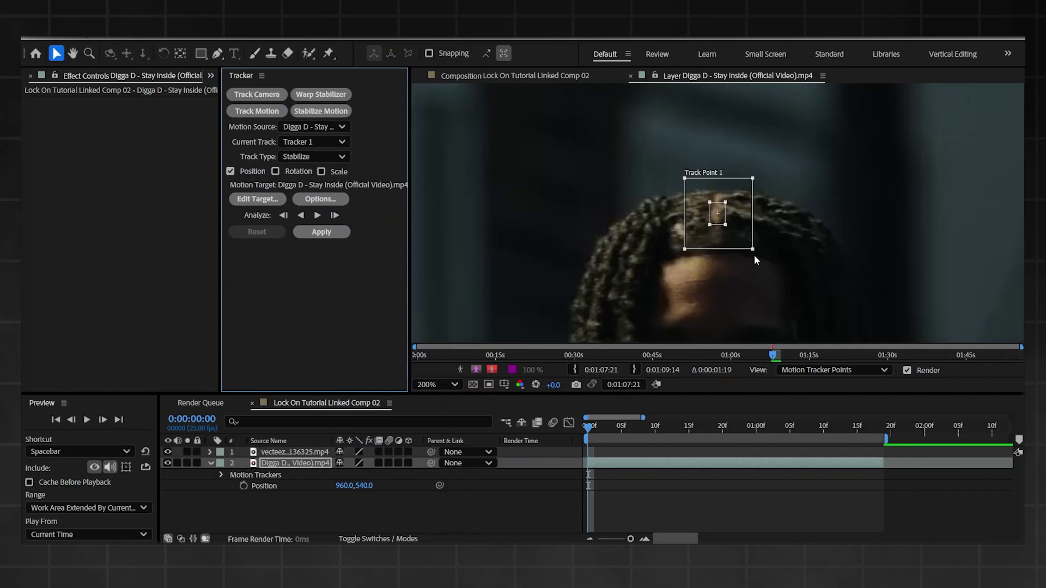
pyautogui.scroll(-1, 763, 249)
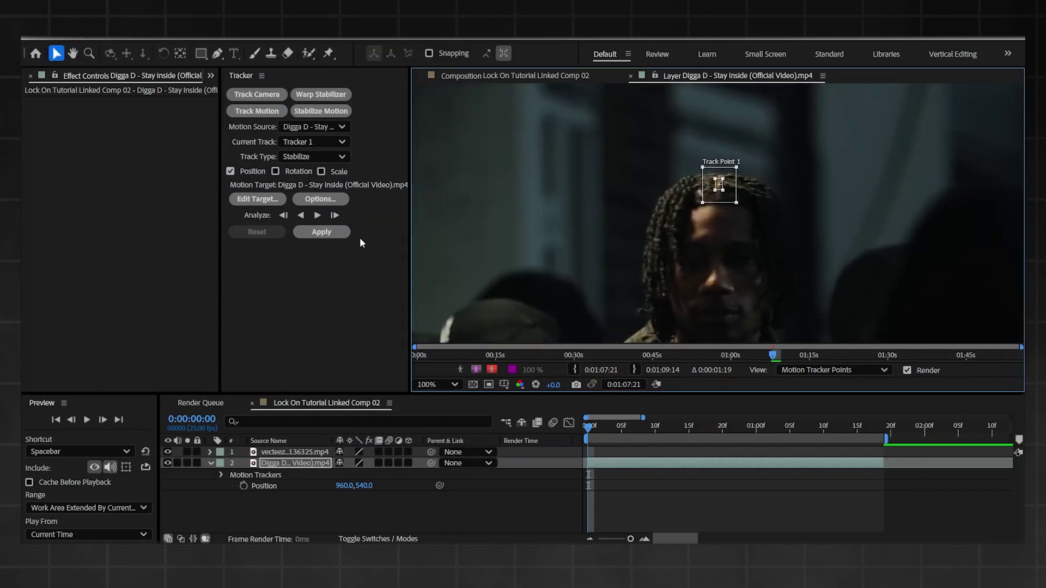
# - Analyze Track Point 1 forward and play back to find where it drifts off the head
pyautogui.click(321, 217)
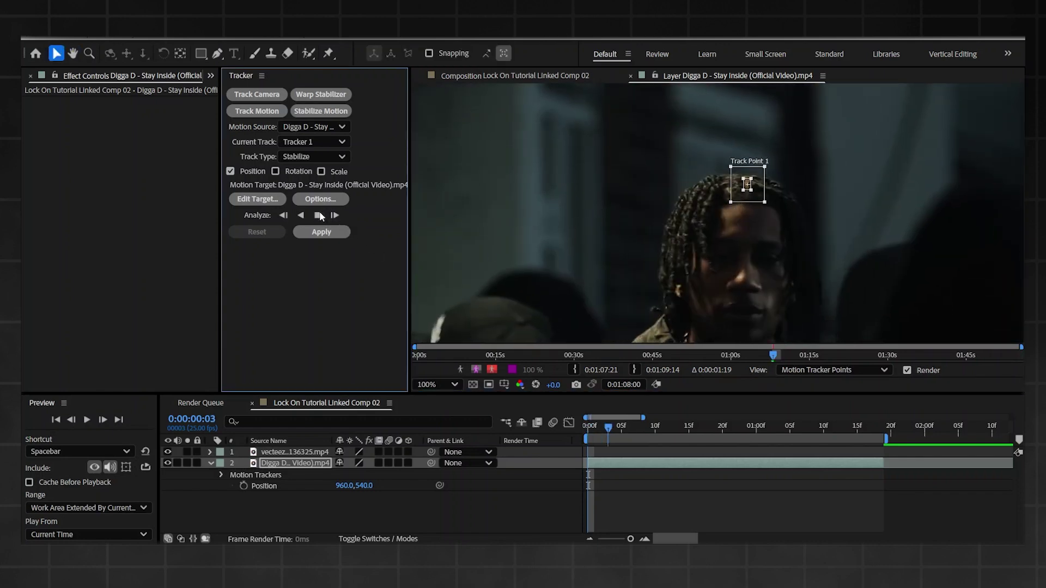
pyautogui.moveTo(649, 427); pyautogui.dragTo(662, 381)
pyautogui.scroll(1, 767, 179)
pyautogui.press('space')
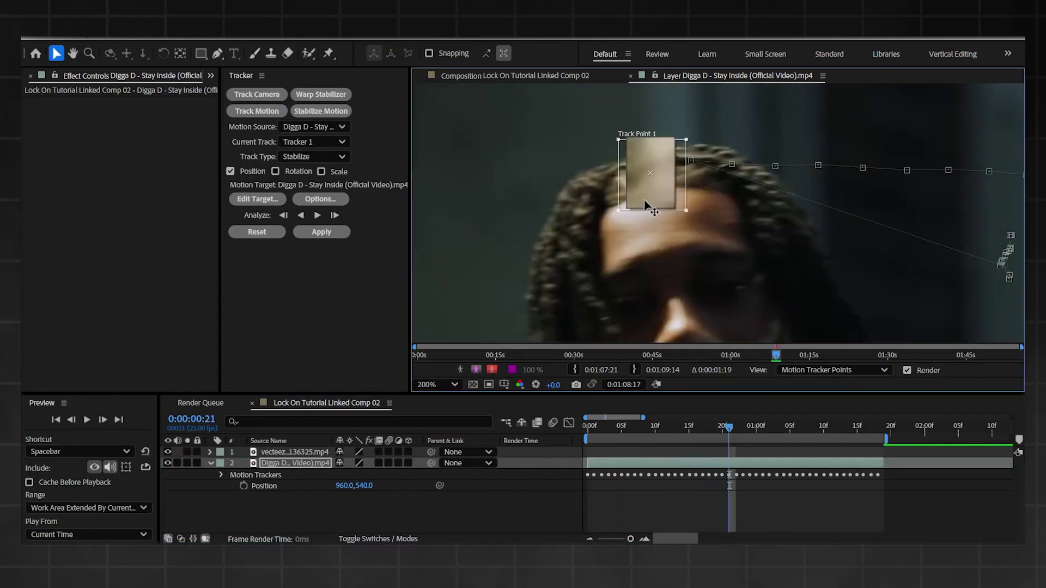
pyautogui.scroll(-1, 851, 321)
pyautogui.press('space')
pyautogui.press('space')
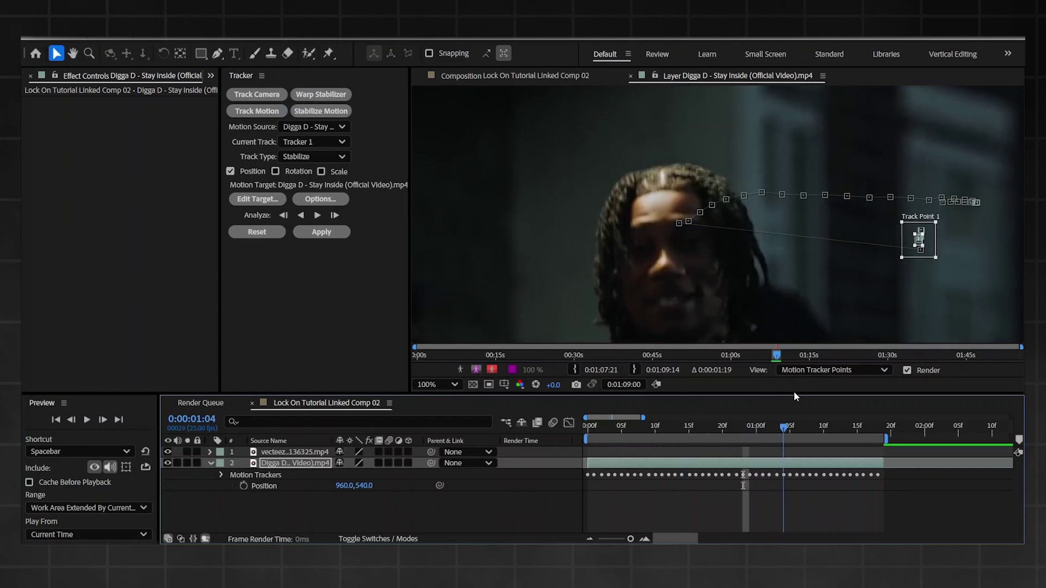
pyautogui.moveTo(801, 427); pyautogui.dragTo(770, 427)
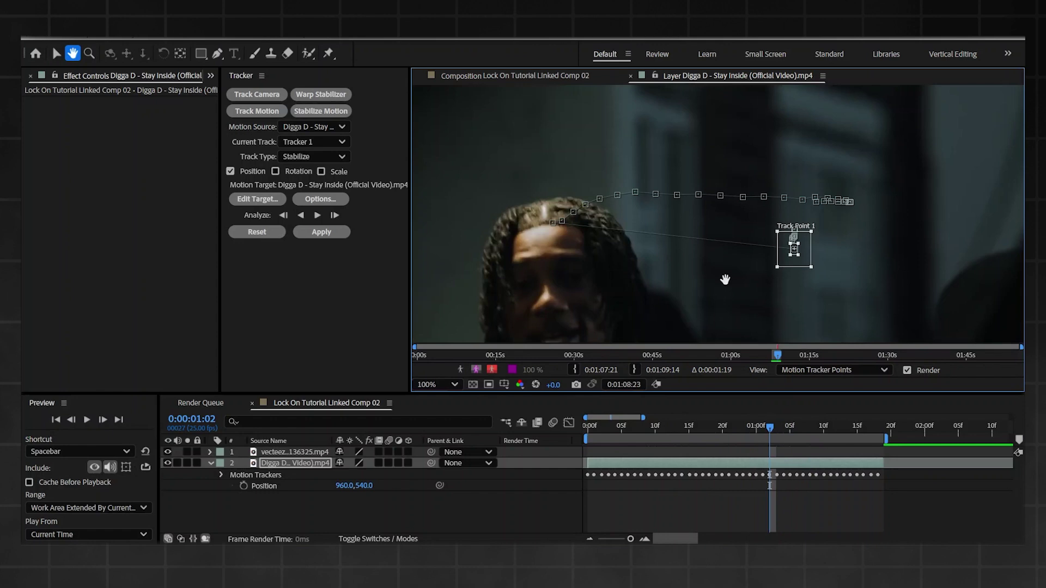
# - Zoom to 200% on the drifting point and re-track it frame by frame near 0:00:00:24
pyautogui.click(717, 280)
pyautogui.press('h')
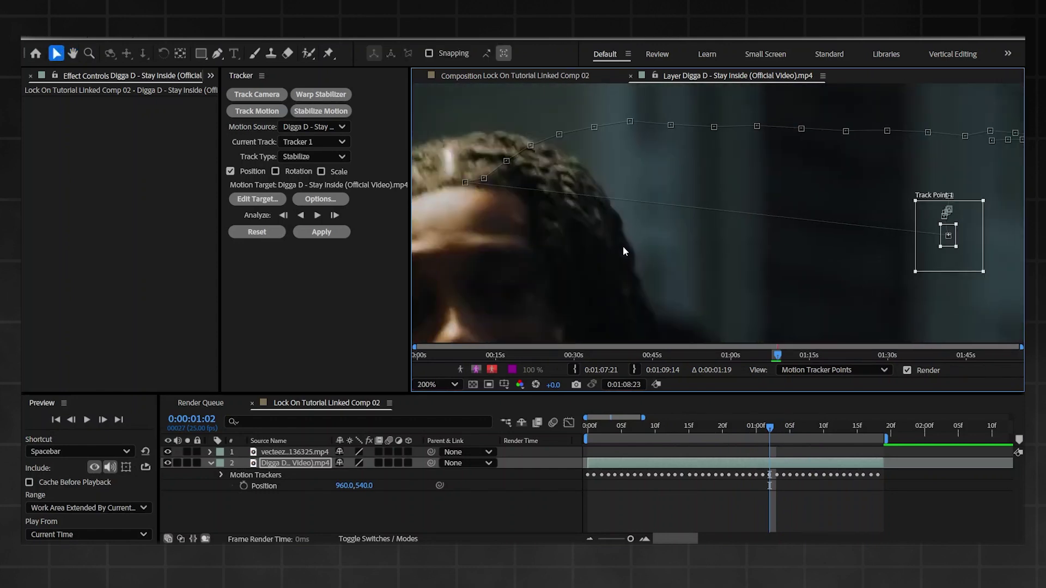
pyautogui.scroll(2, 755, 229)
pyautogui.press('v')
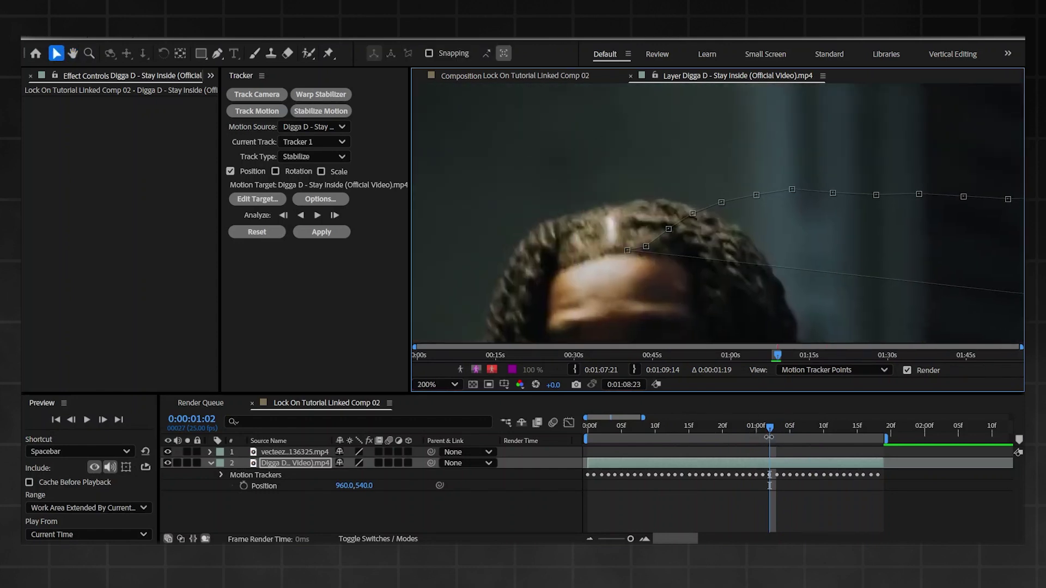
pyautogui.click(765, 433)
pyautogui.moveTo(758, 434); pyautogui.dragTo(764, 413)
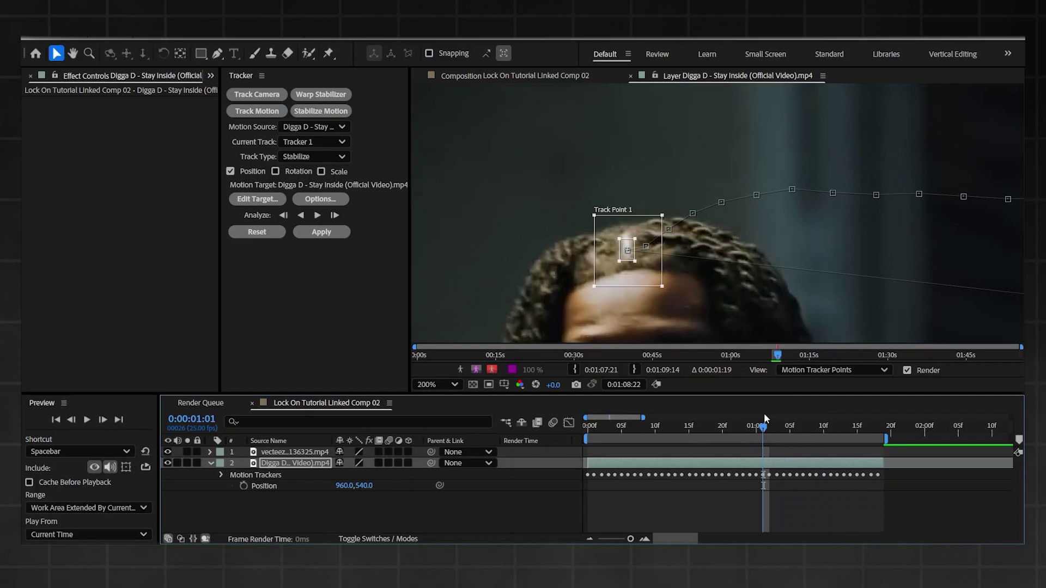
pyautogui.click(322, 218)
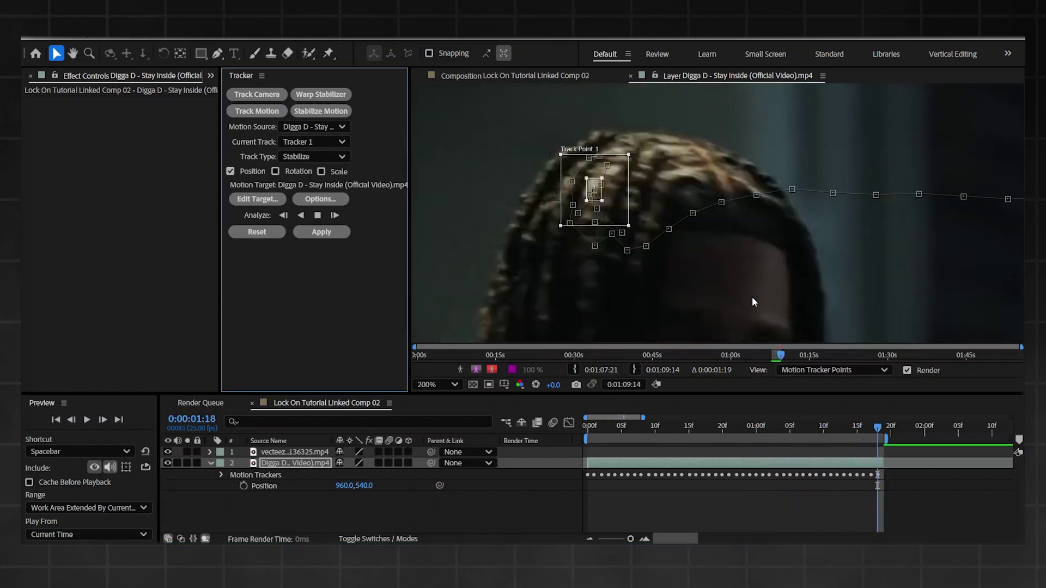
pyautogui.moveTo(837, 421); pyautogui.dragTo(768, 414)
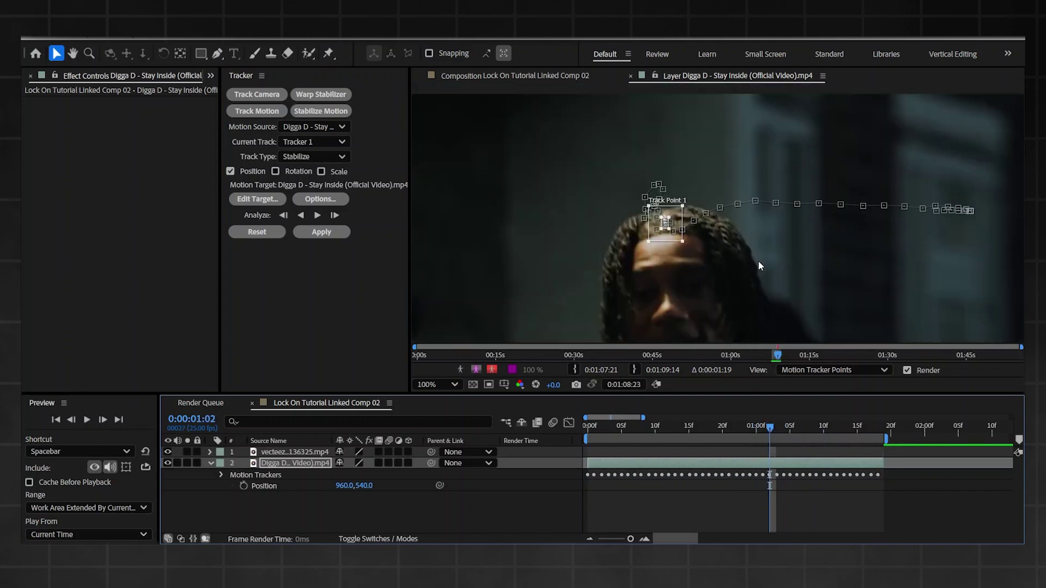
# - Resume tracking the forehead point forward, then replay from the start to check it
pyautogui.scroll(4, 665, 246)
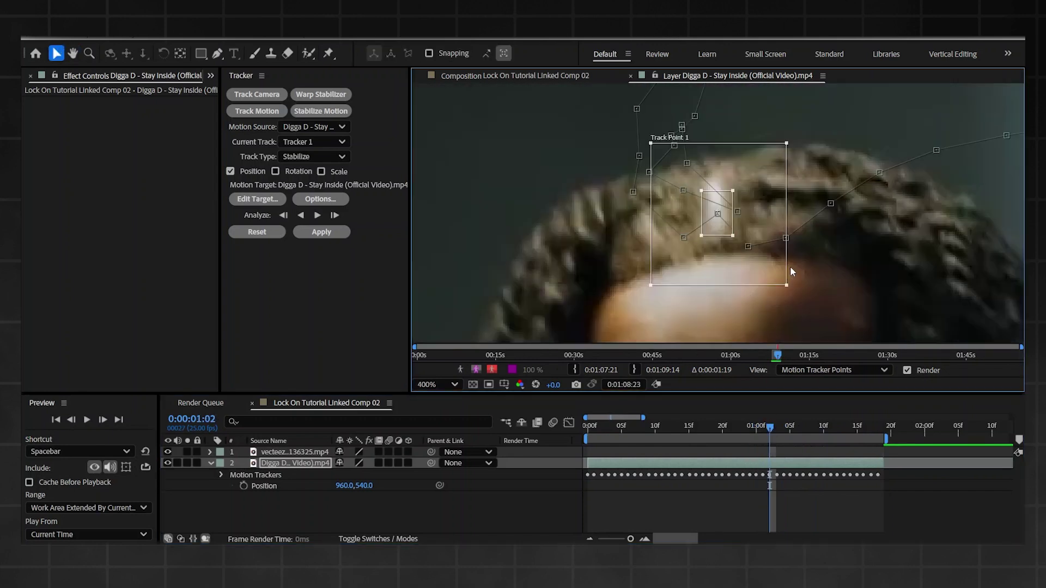
pyautogui.scroll(-2, 733, 204)
pyautogui.hscroll(2, 709, 229)
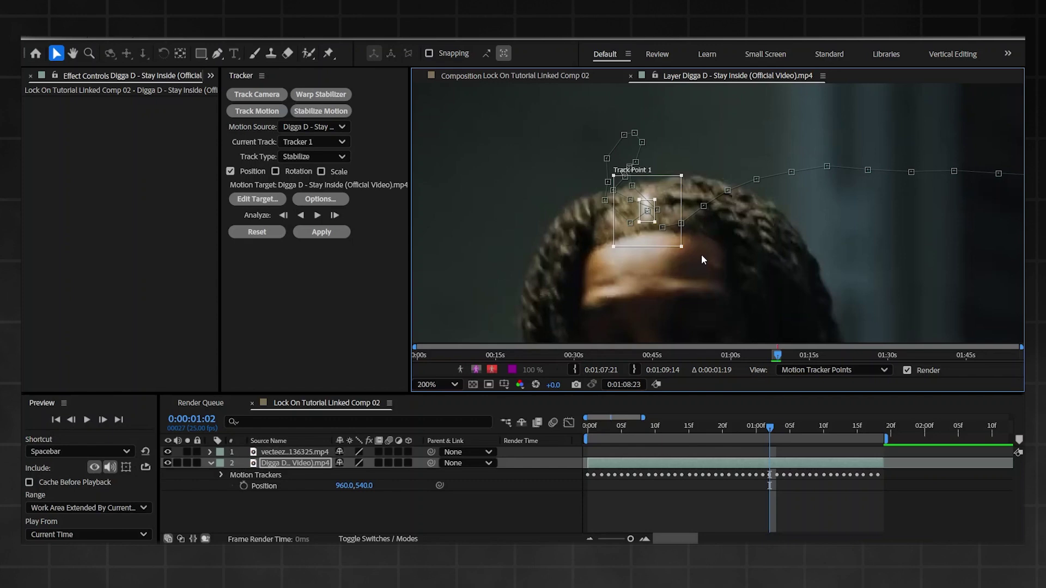
pyautogui.scroll(2, 701, 254)
pyautogui.click(335, 215)
pyautogui.scroll(-3, 490, 283)
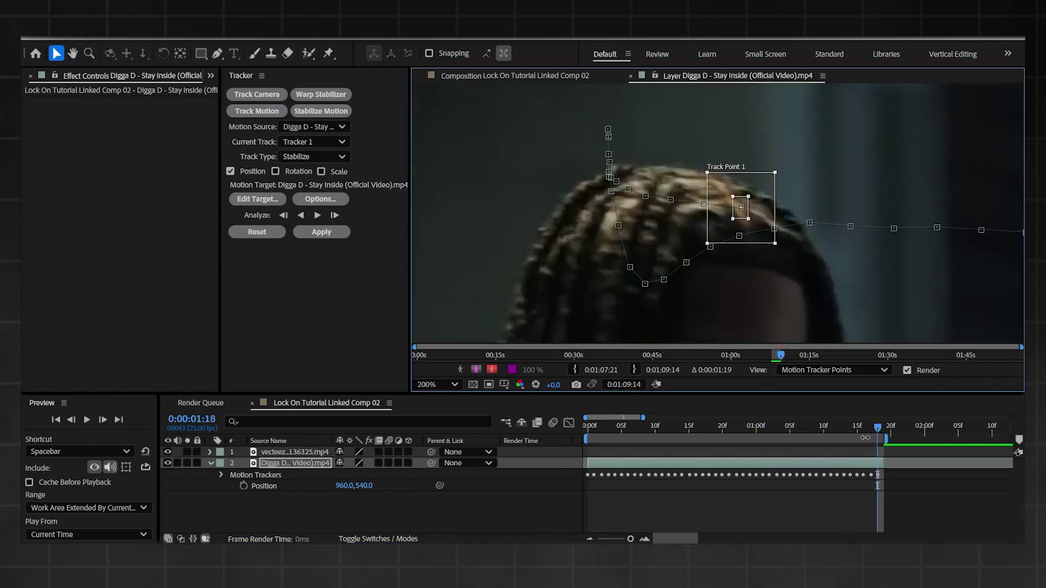
pyautogui.moveTo(875, 428); pyautogui.dragTo(602, 436)
pyautogui.press('space')
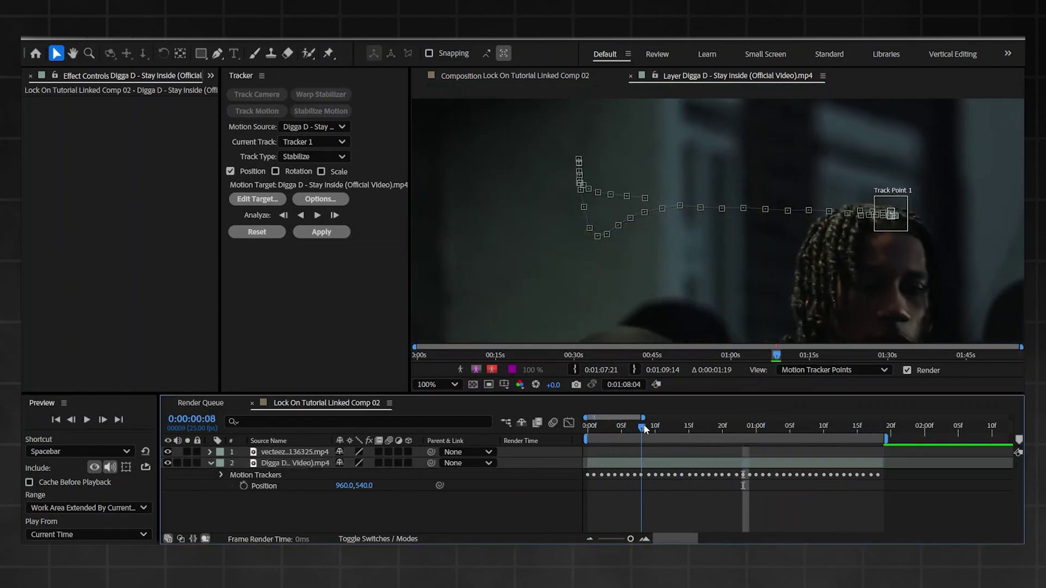
# - Apply the track as X and Y stabilization and play back the result
pyautogui.click(321, 232)
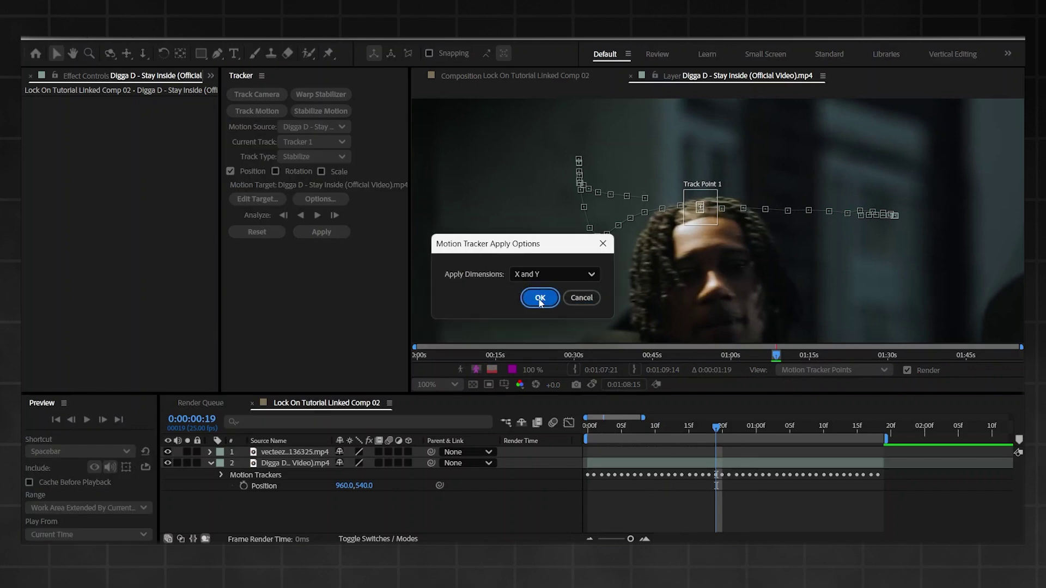
pyautogui.click(540, 298)
pyautogui.press('space')
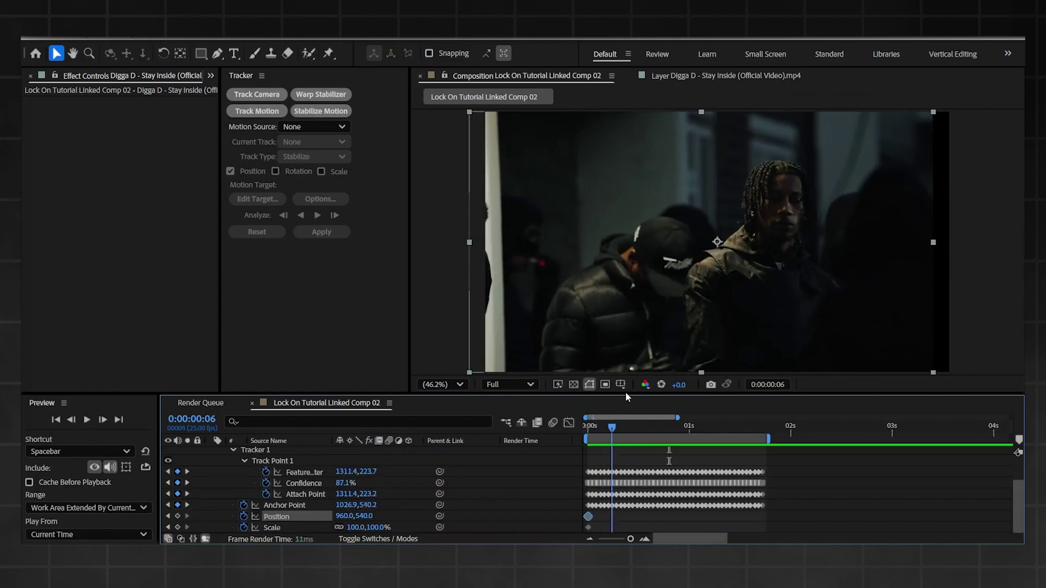
# - Scale the footage to 187% at 0:00:00:04 and move it down-left to recentre the face
pyautogui.moveTo(625, 392); pyautogui.dragTo(584, 398)
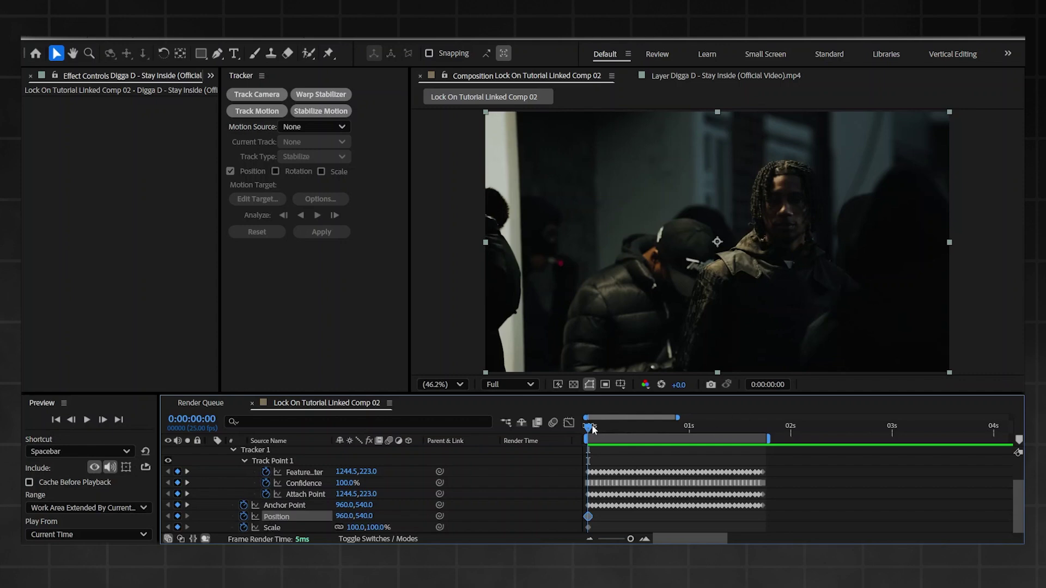
pyautogui.moveTo(594, 430); pyautogui.dragTo(604, 428)
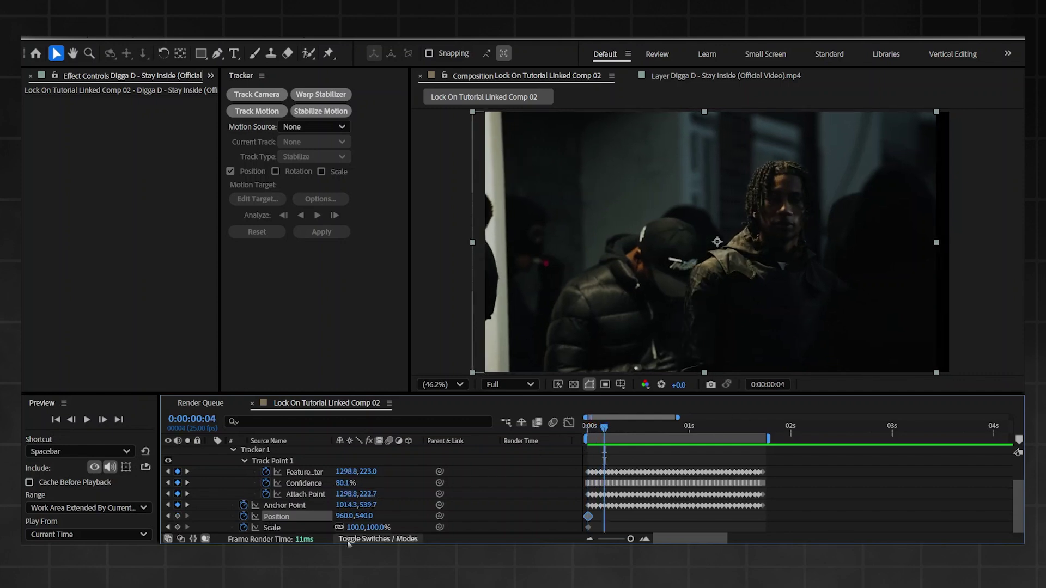
pyautogui.moveTo(358, 527); pyautogui.dragTo(692, 271)
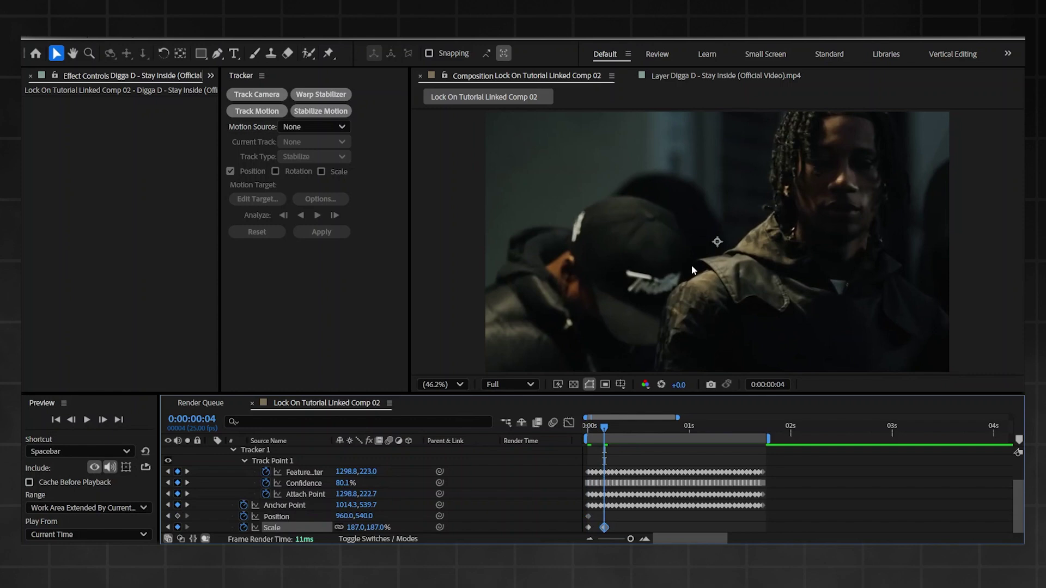
pyautogui.moveTo(757, 228); pyautogui.dragTo(631, 300)
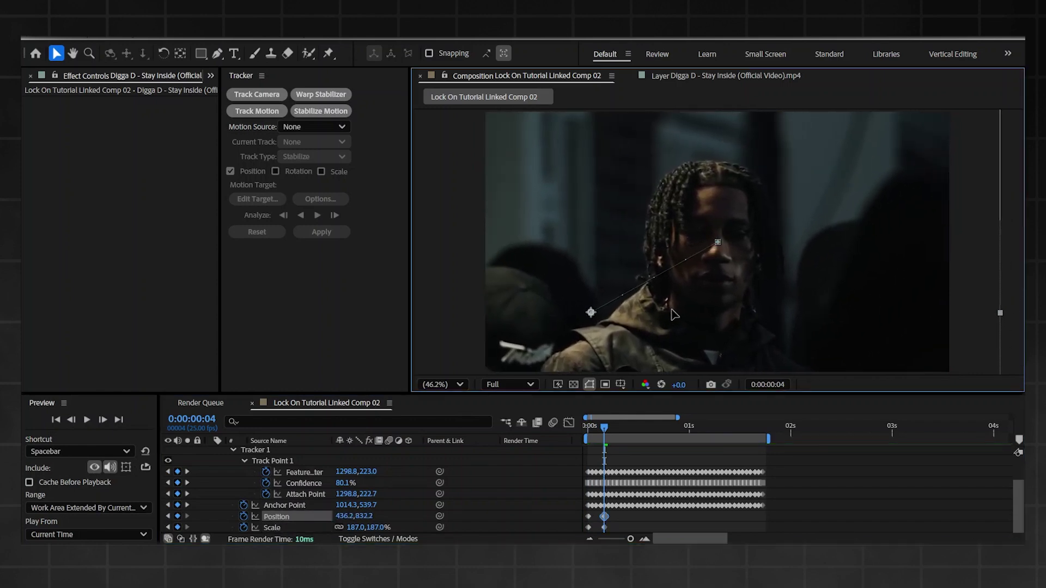
pyautogui.press(',')
pyautogui.press(',')
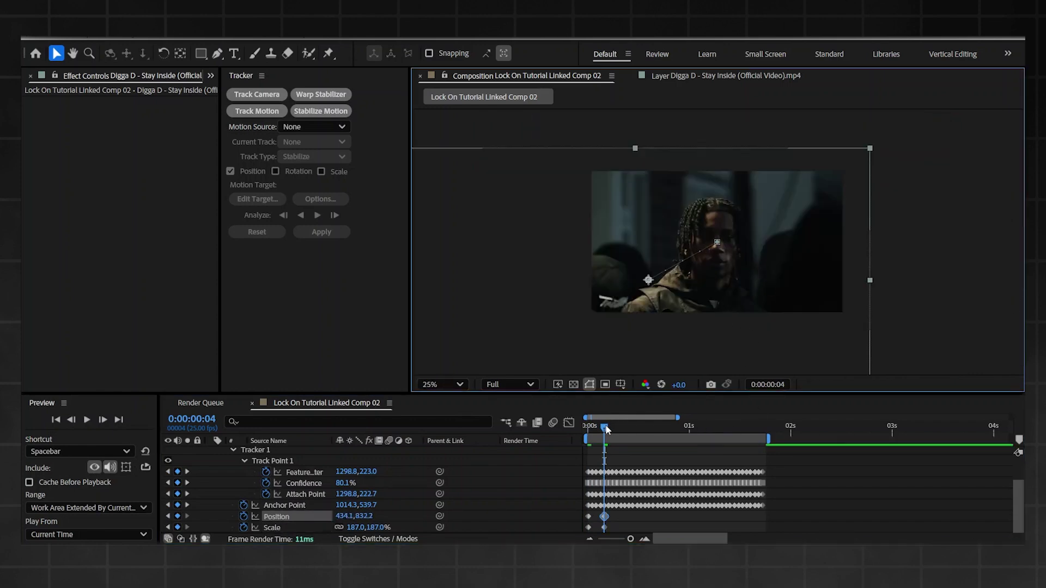
# - Add a later Position keyframe to keep the face framed, set to 430.1,790.2 at 0:00:01:07
pyautogui.moveTo(606, 429); pyautogui.dragTo(720, 400)
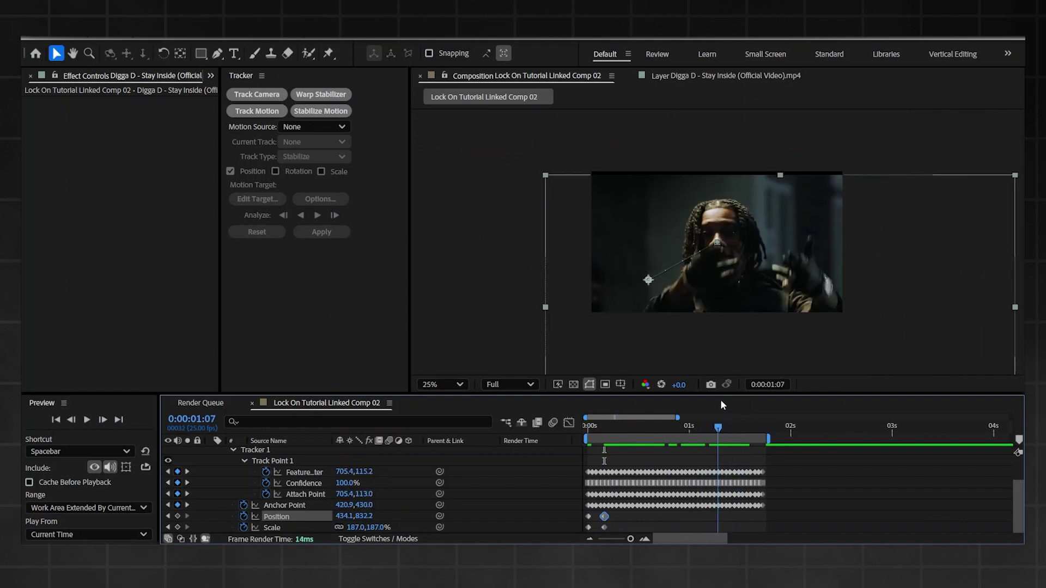
pyautogui.scroll(3, 721, 217)
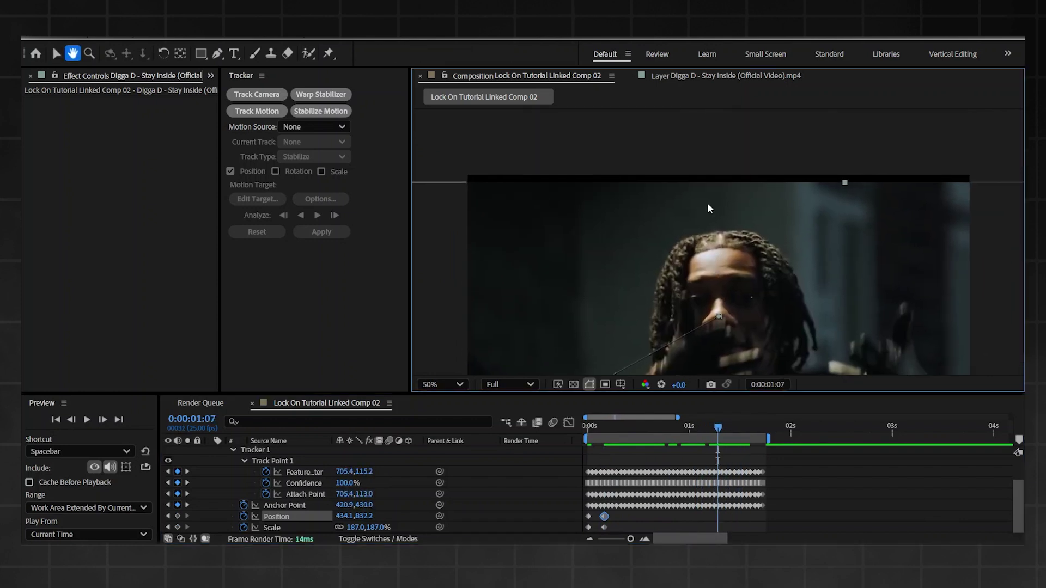
pyautogui.press('v')
pyautogui.moveTo(678, 232); pyautogui.dragTo(682, 222)
pyautogui.scroll(-2, 682, 221)
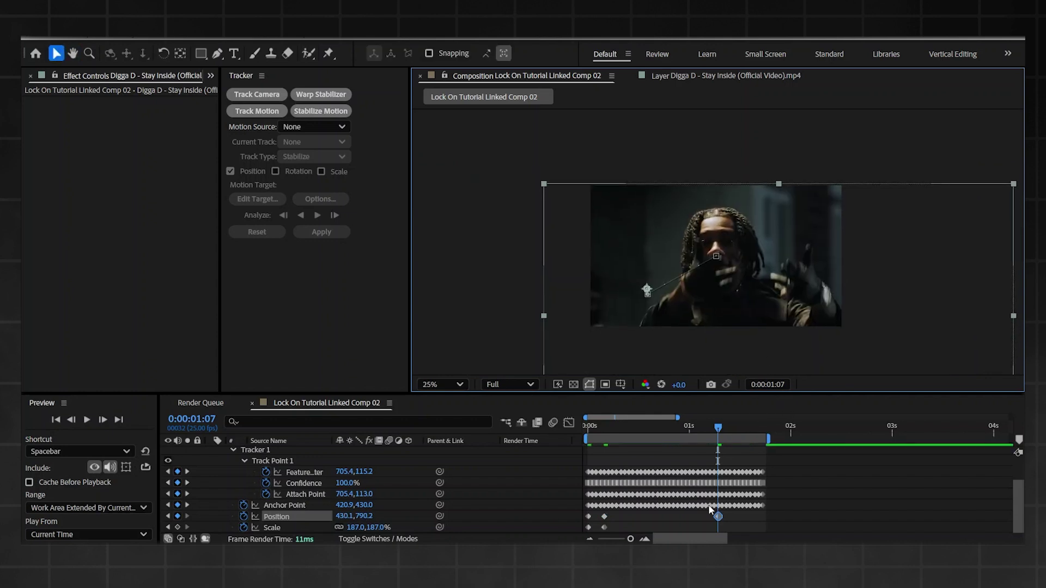
pyautogui.moveTo(715, 514); pyautogui.dragTo(623, 508)
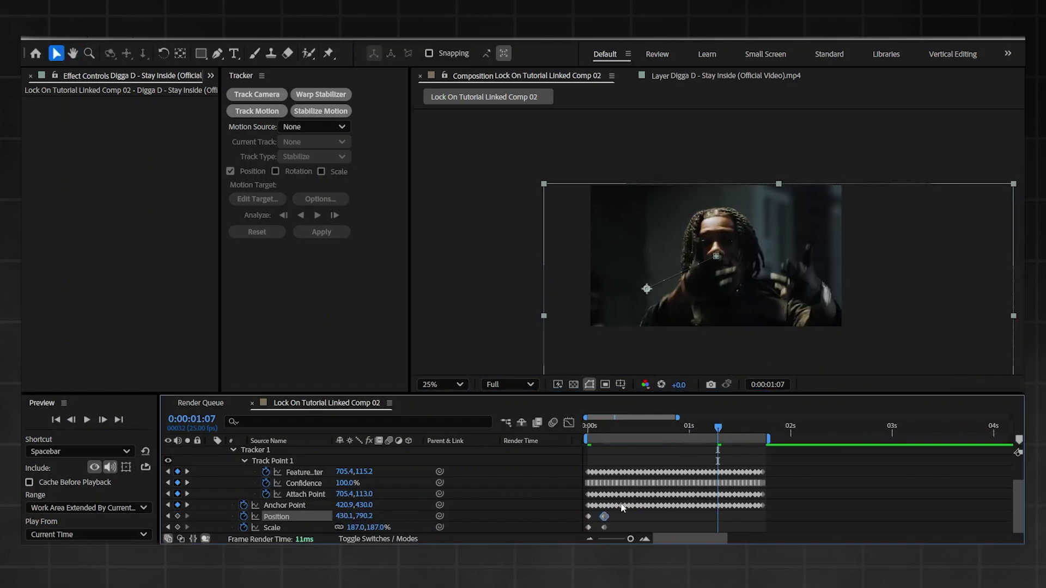
pyautogui.moveTo(700, 426); pyautogui.dragTo(567, 425)
# - Fit the composition in the viewer and preview it, stopping at 0:00:00:08
pyautogui.click(446, 378)
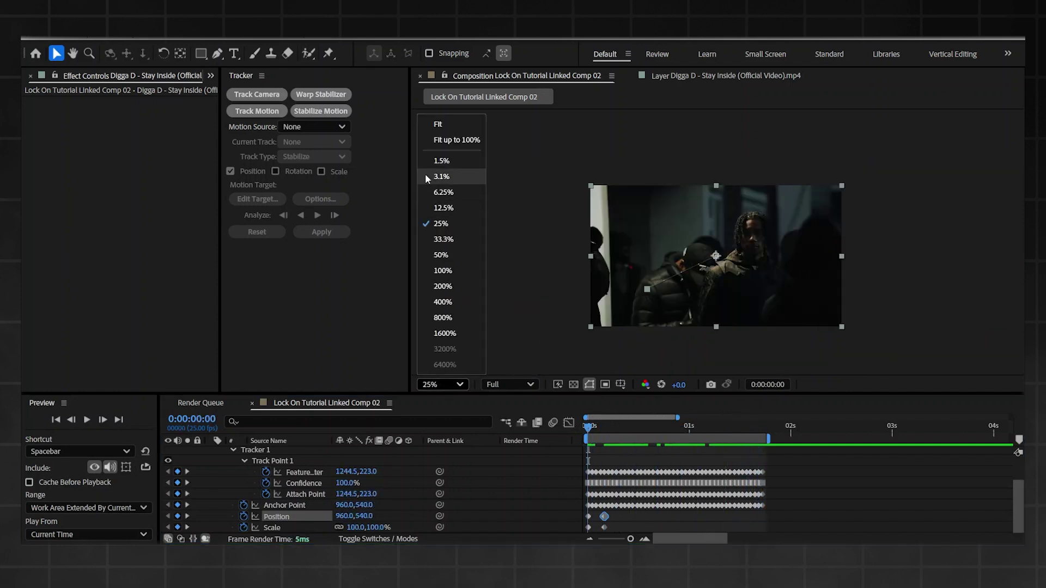
pyautogui.click(424, 139)
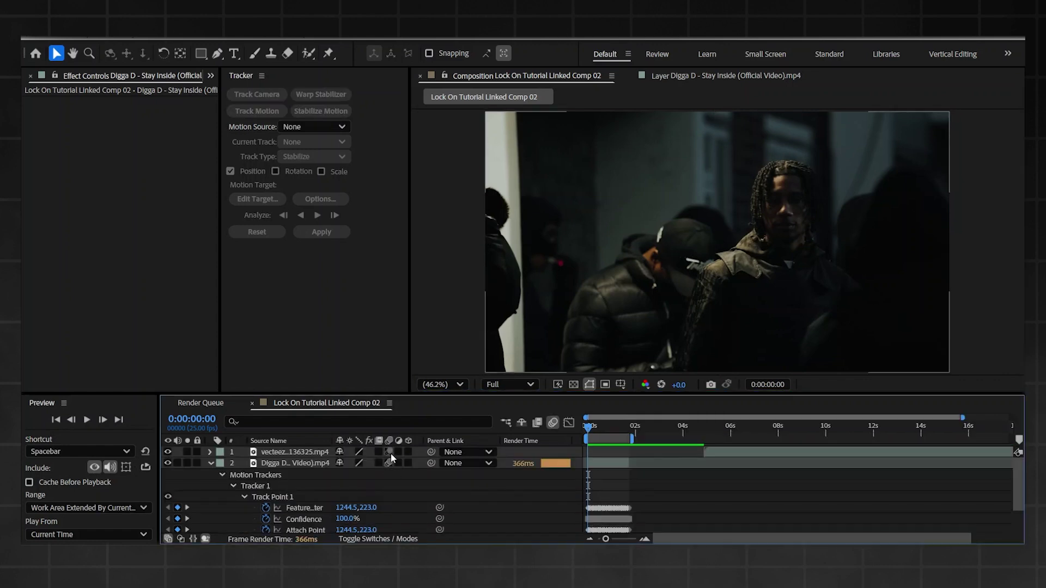
pyautogui.press('space')
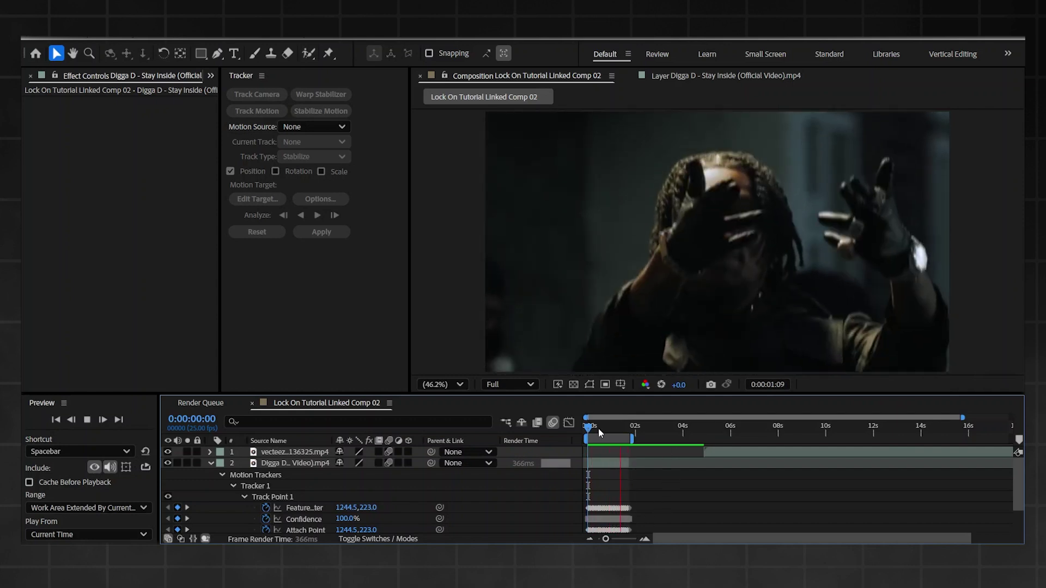
pyautogui.click(596, 427)
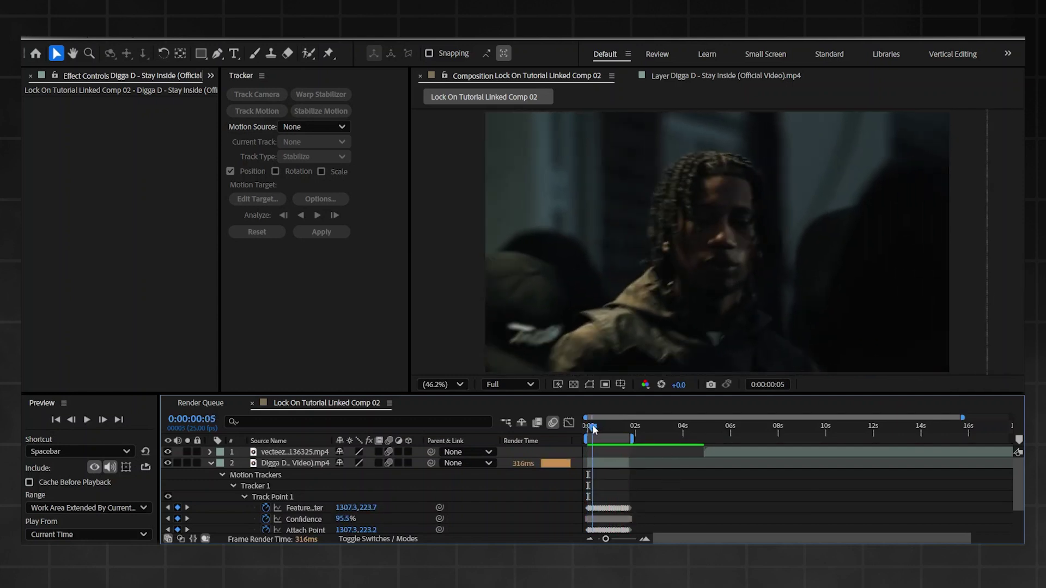
pyautogui.click(595, 427)
# - Duplicate the footage layer with Ctrl+D, disable motion blur on the copy, and replay
pyautogui.click(599, 462)
pyautogui.hotkey('ctrl', 'd')
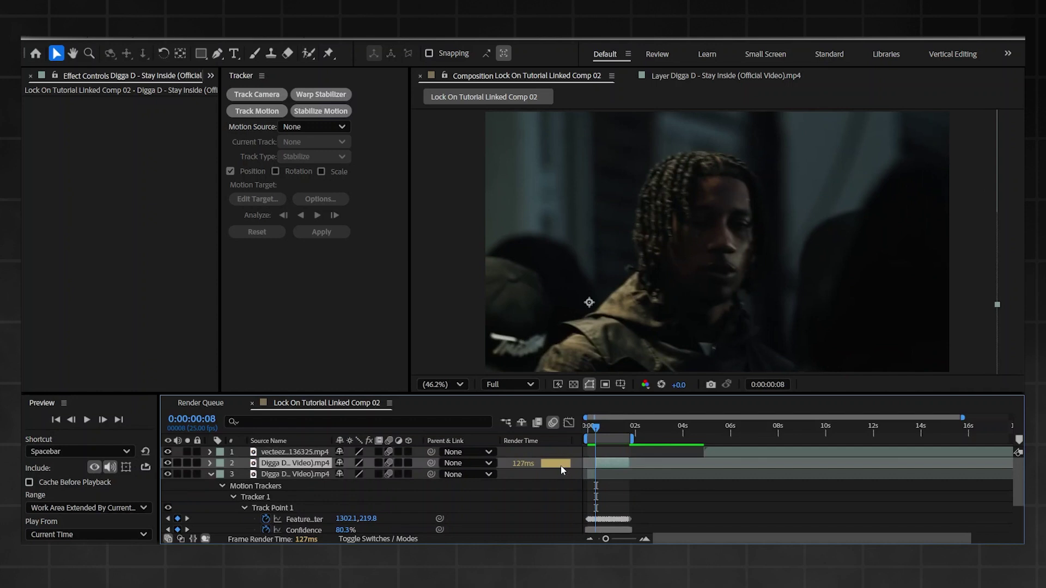
pyautogui.click(389, 462)
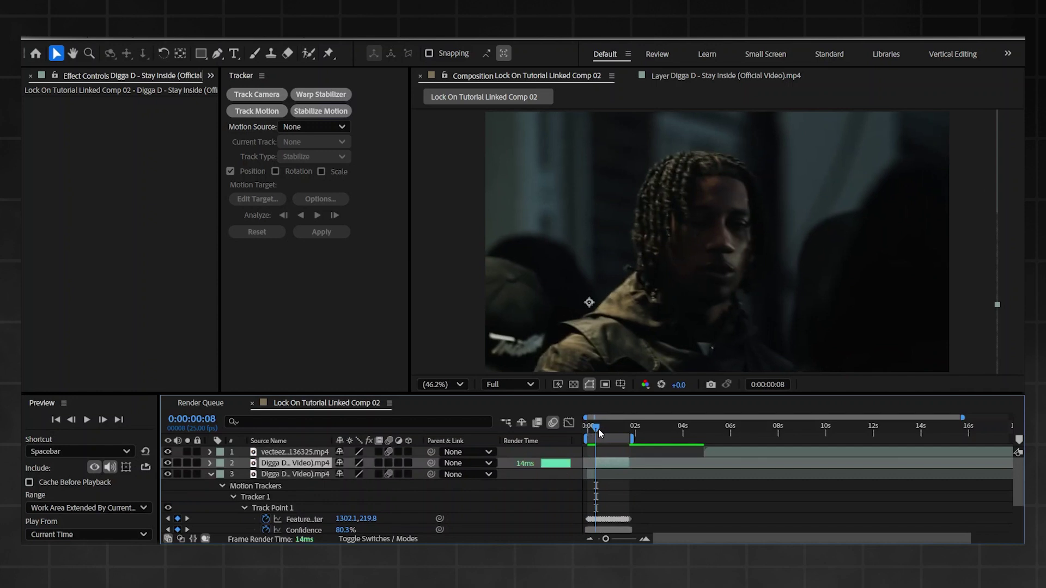
pyautogui.moveTo(598, 429); pyautogui.dragTo(581, 432)
pyautogui.press('space')
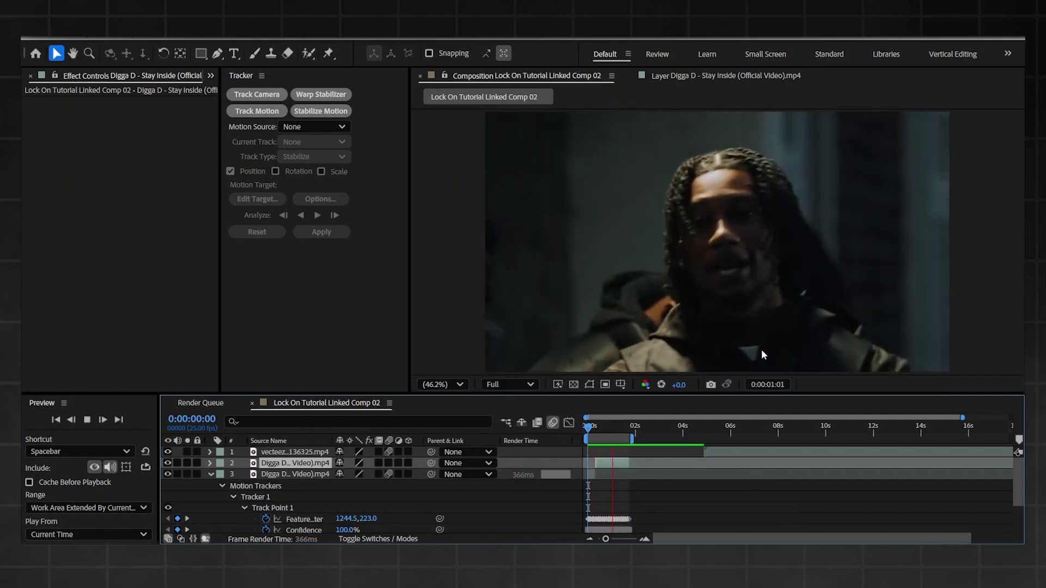
# - Select the crosshair layer, shift it slightly earlier, and view it at 100%
pyautogui.click(662, 444)
pyautogui.moveTo(664, 445); pyautogui.dragTo(650, 451)
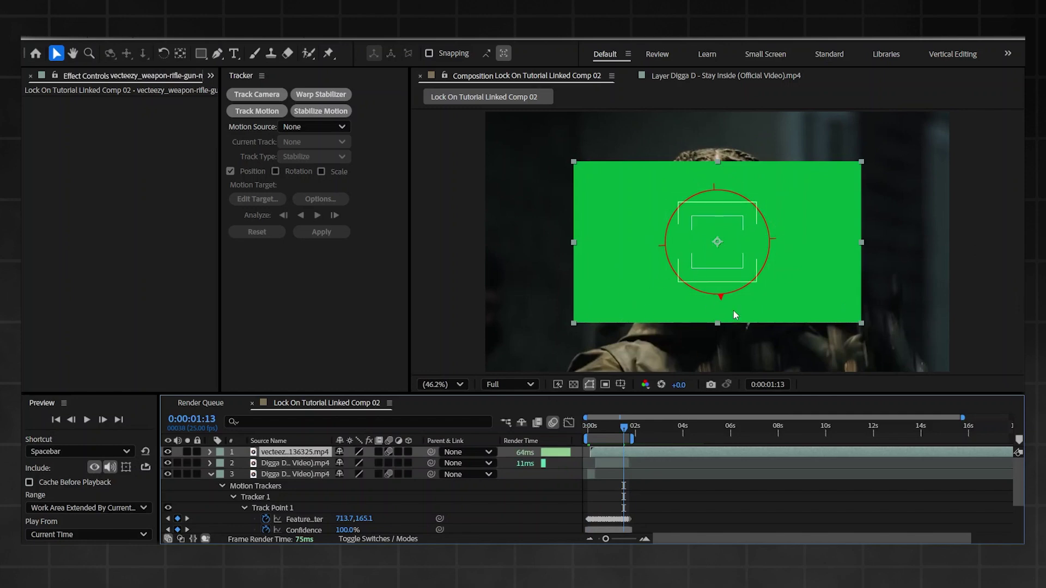
pyautogui.press('h')
pyautogui.scroll(3, 665, 260)
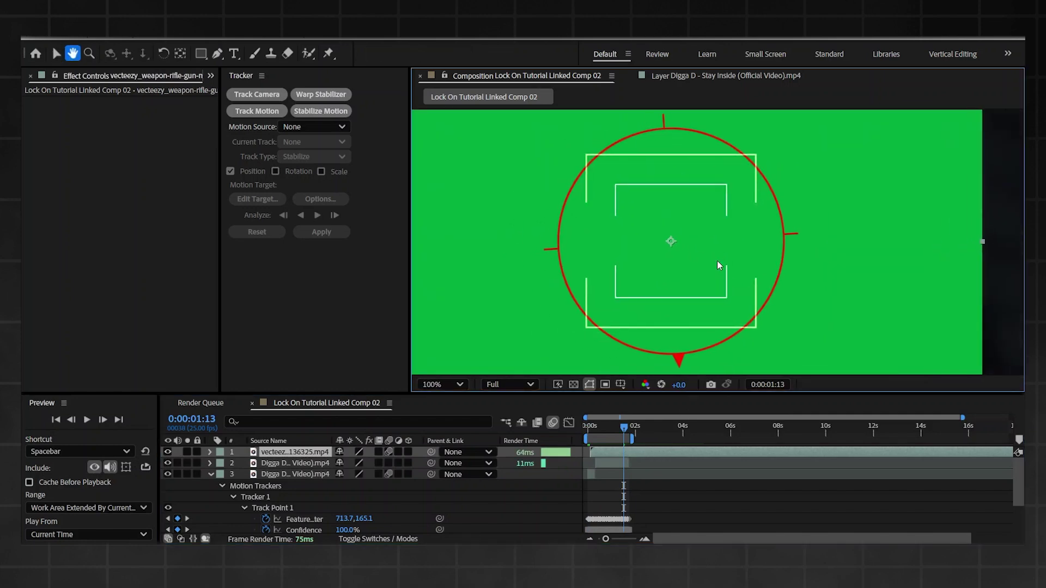
pyautogui.scroll(-2, 716, 265)
pyautogui.press('v')
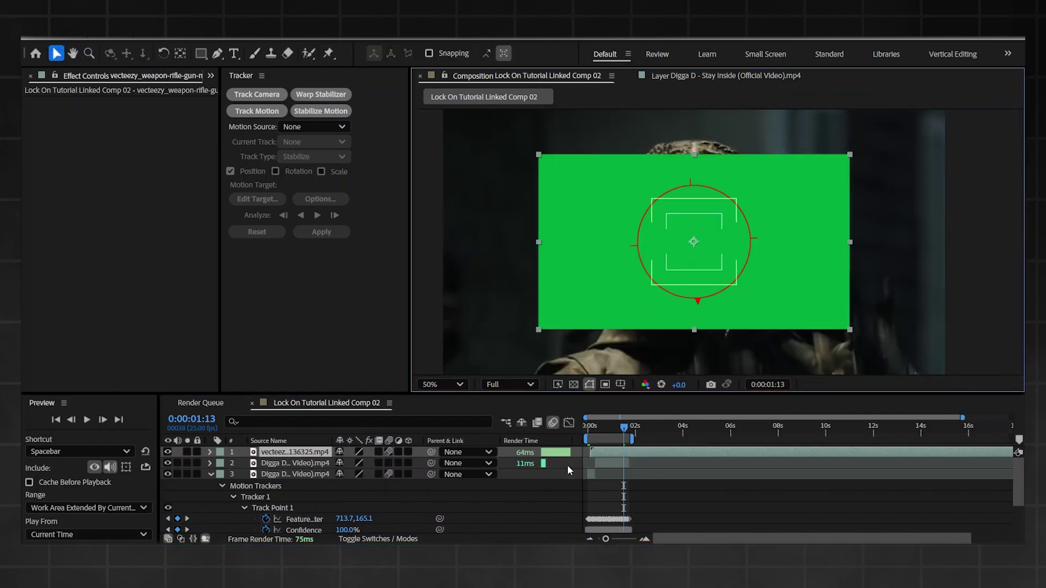
pyautogui.press('/')
# - Apply Keylight (1.2) to the crosshair layer via an effect search for 'key'
pyautogui.hotkey('ctrl', 'space')
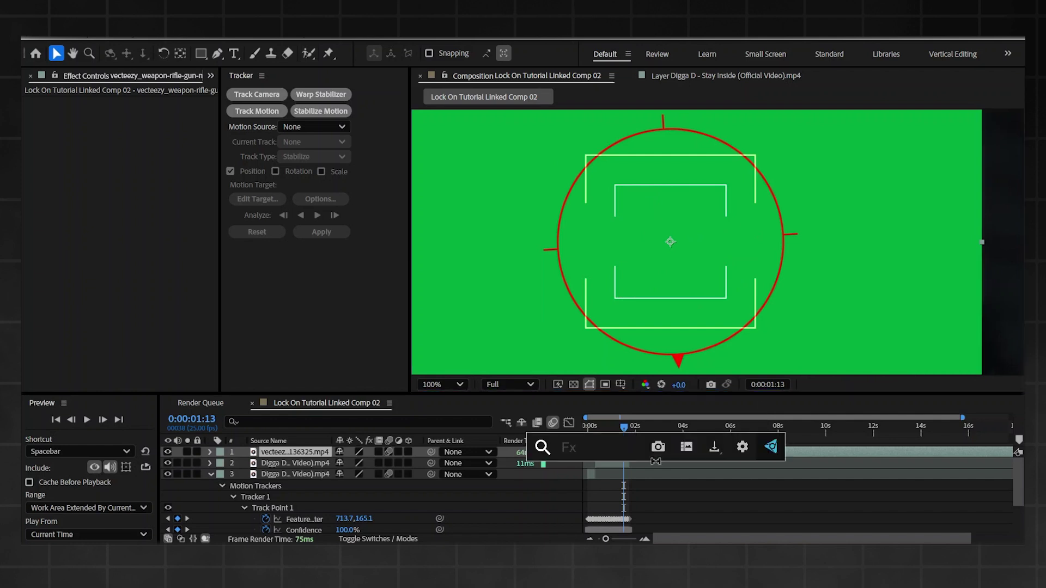
pyautogui.write('key')
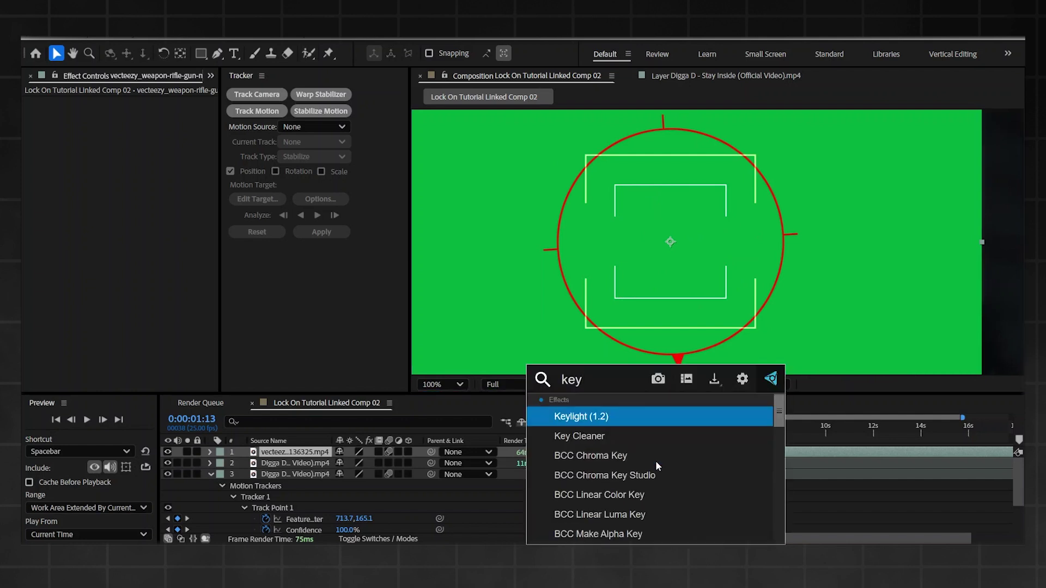
pyautogui.press('Return')
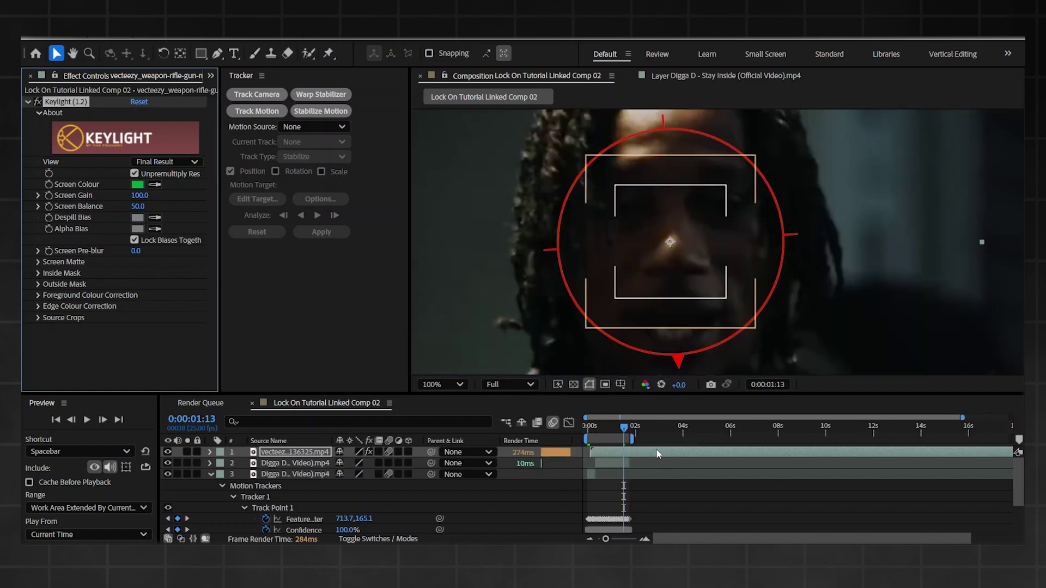
# - Add Deep Glow to the crosshair with Radius 365 and Exposure 0.18, viewing the whole frame
pyautogui.hotkey('ctrl', 'space')
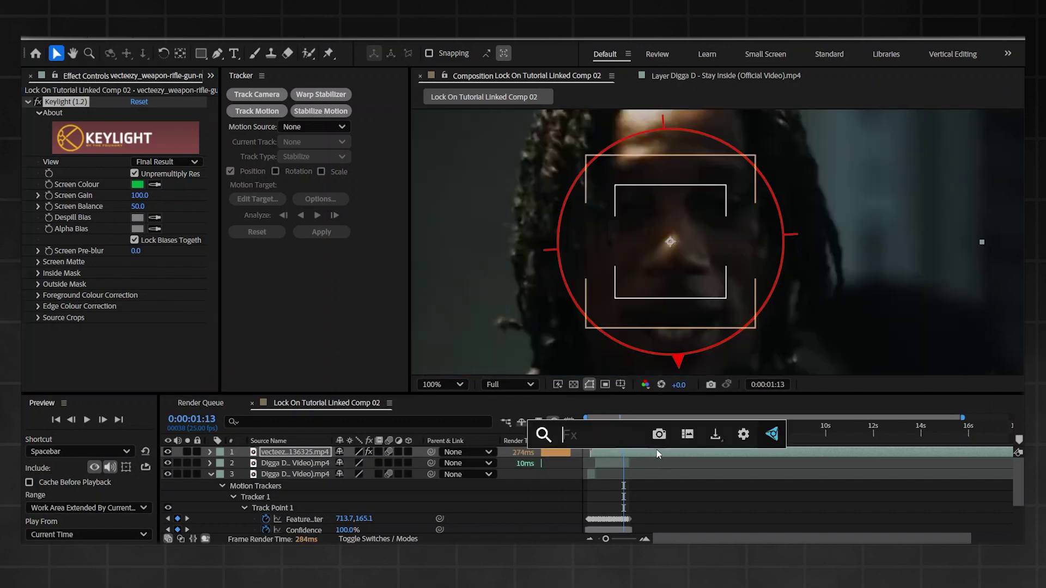
pyautogui.write('dee')
pyautogui.click(658, 453)
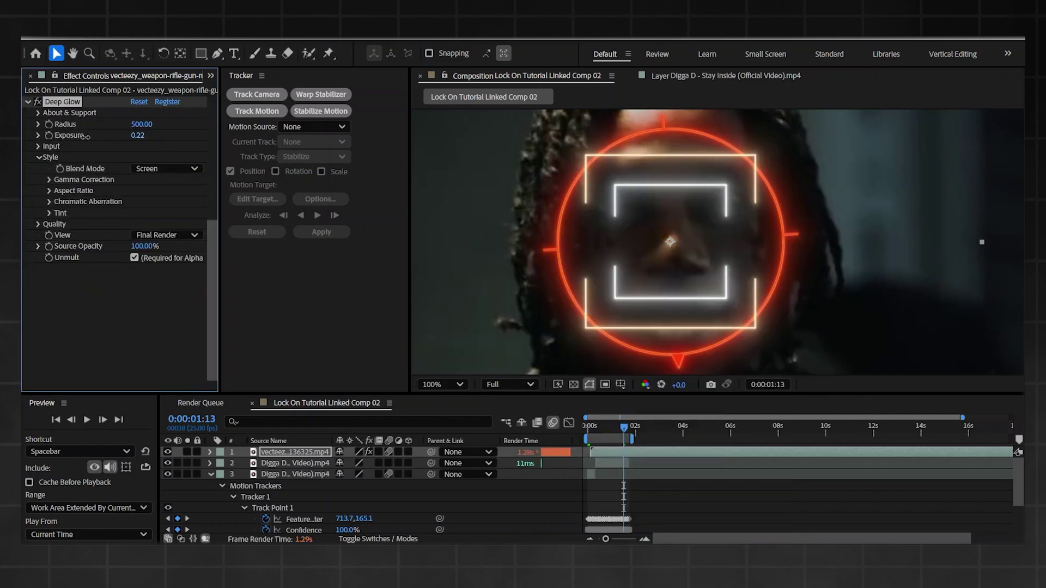
pyautogui.moveTo(86, 136); pyautogui.dragTo(143, 142)
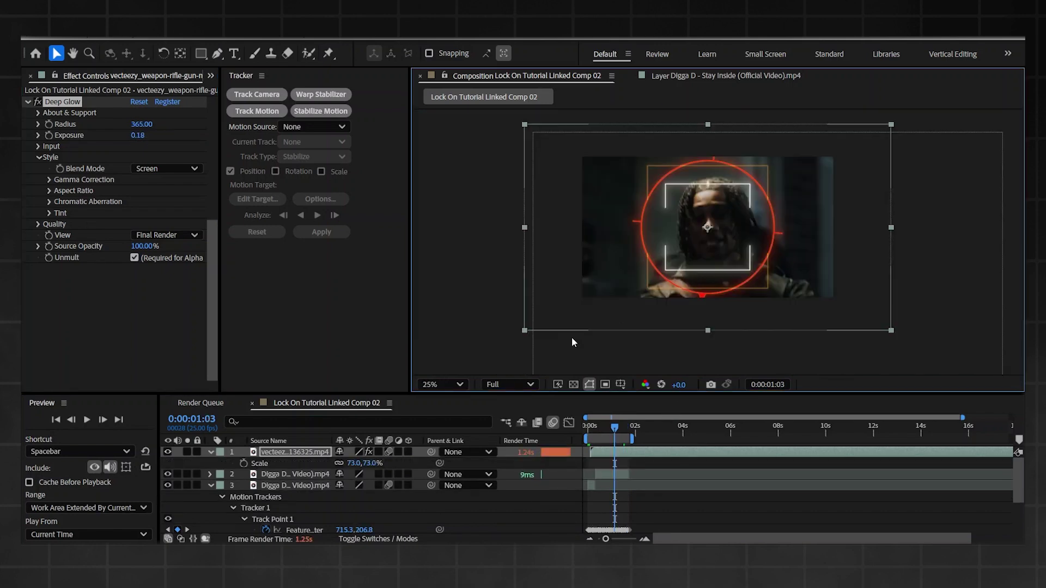
pyautogui.click(438, 383)
pyautogui.click(456, 133)
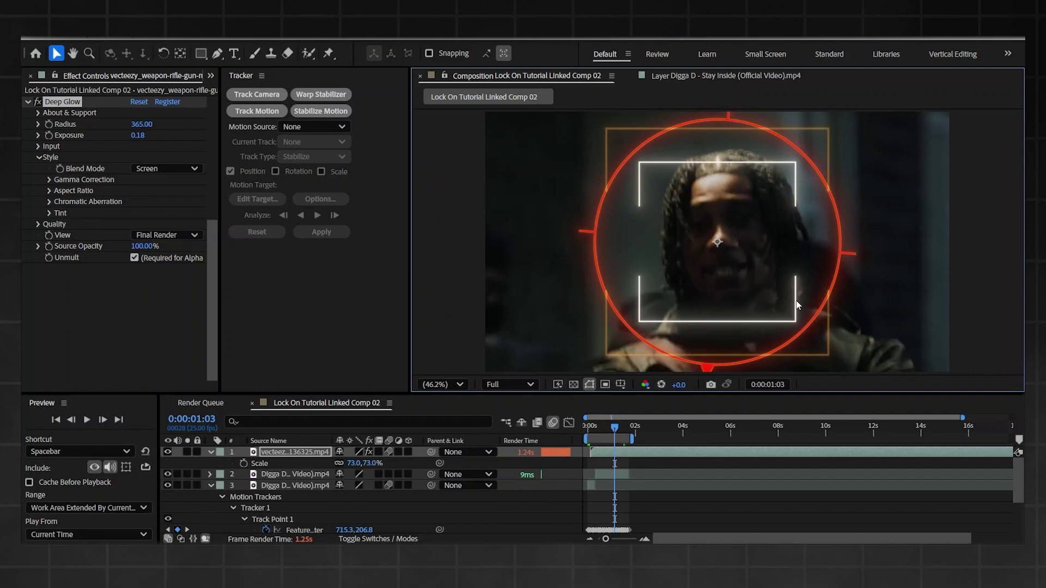
# - Keyframe the crosshair's Position, placing it on the face at 1245.7,375.5 at the start
pyautogui.press('space')
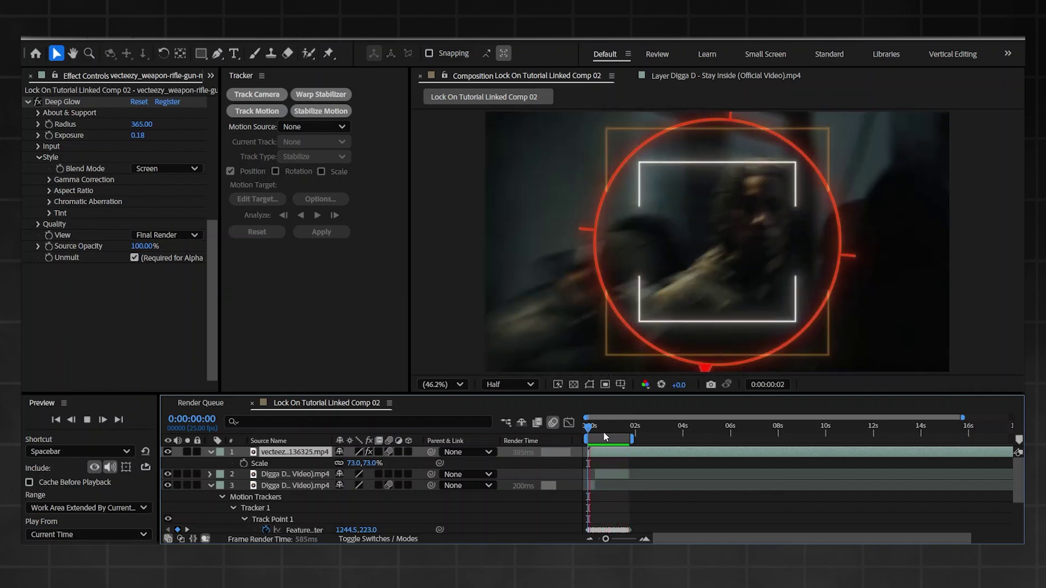
pyautogui.click(583, 428)
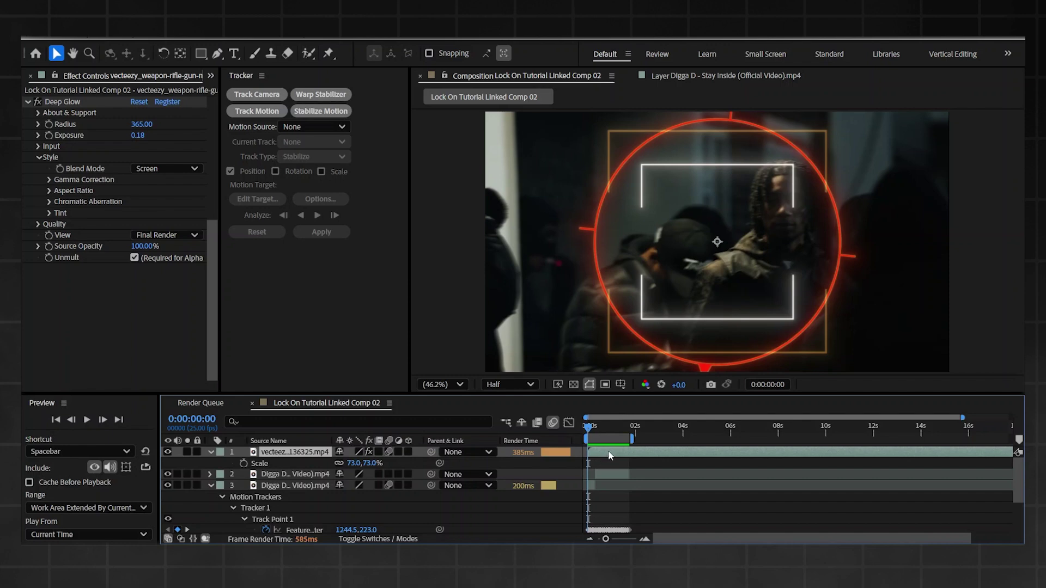
pyautogui.hotkey('alt', 'shift', 'p')
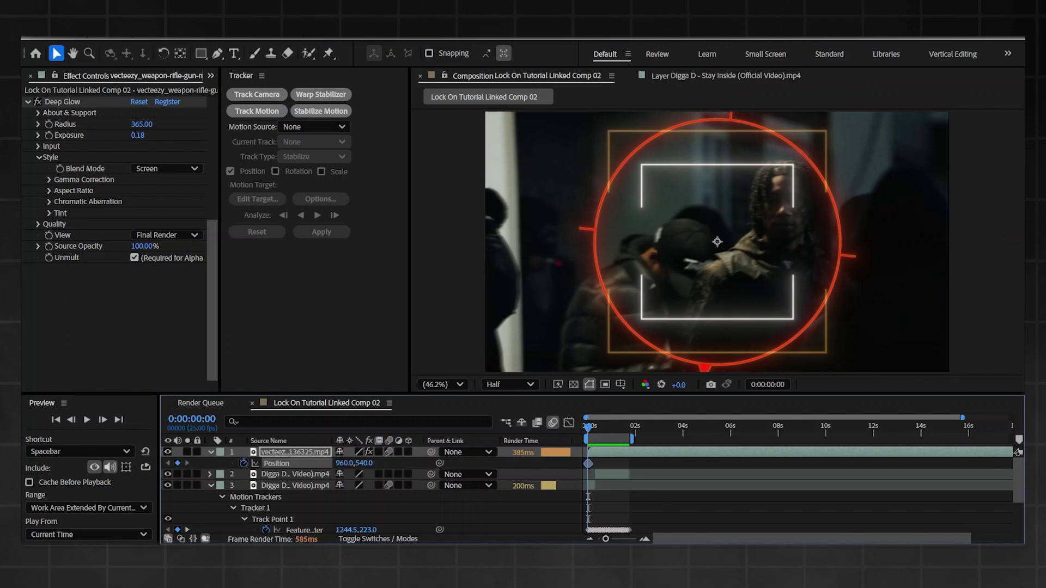
pyautogui.click(644, 540)
pyautogui.moveTo(588, 465); pyautogui.dragTo(620, 464)
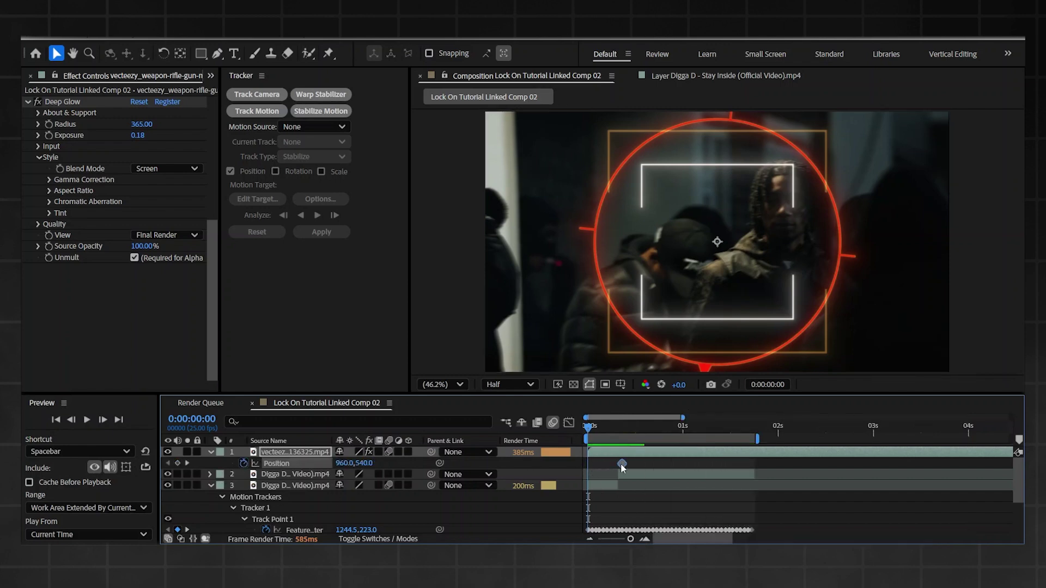
pyautogui.press('space')
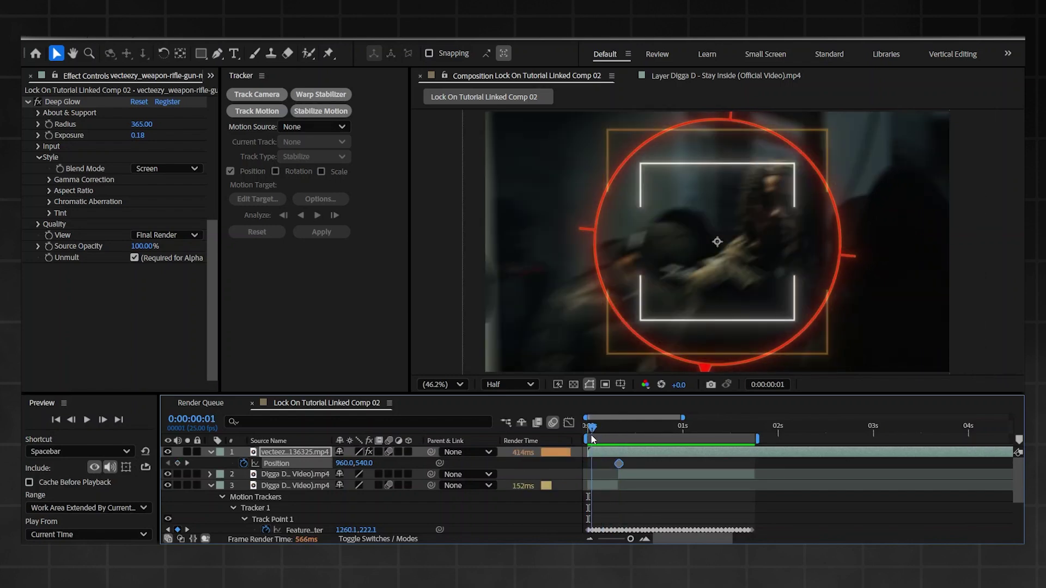
pyautogui.moveTo(719, 298); pyautogui.dragTo(792, 258)
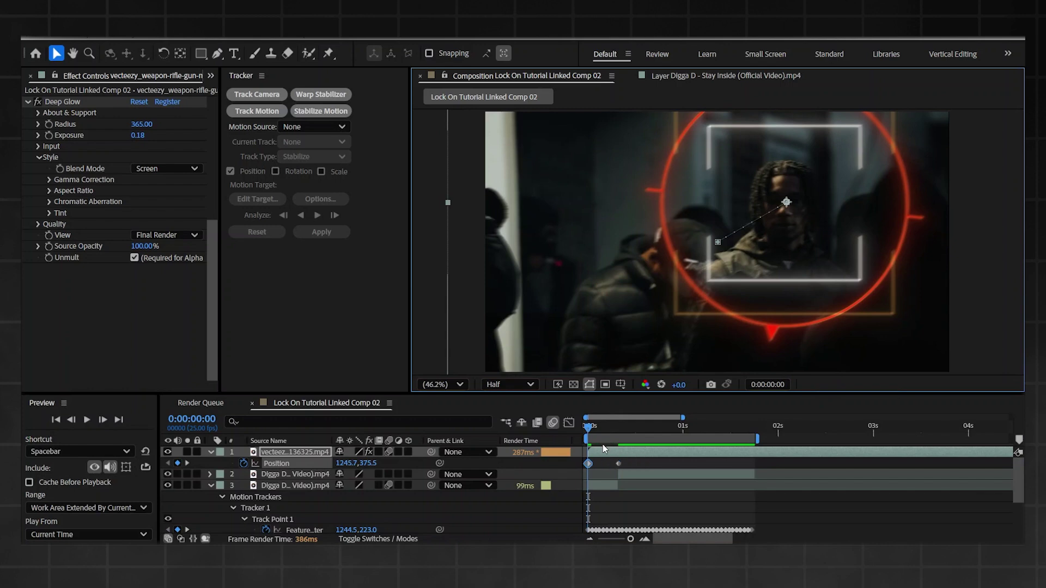
# - Keyframe Scale, shrinking the crosshair to 37% at the first frame
pyautogui.press('s')
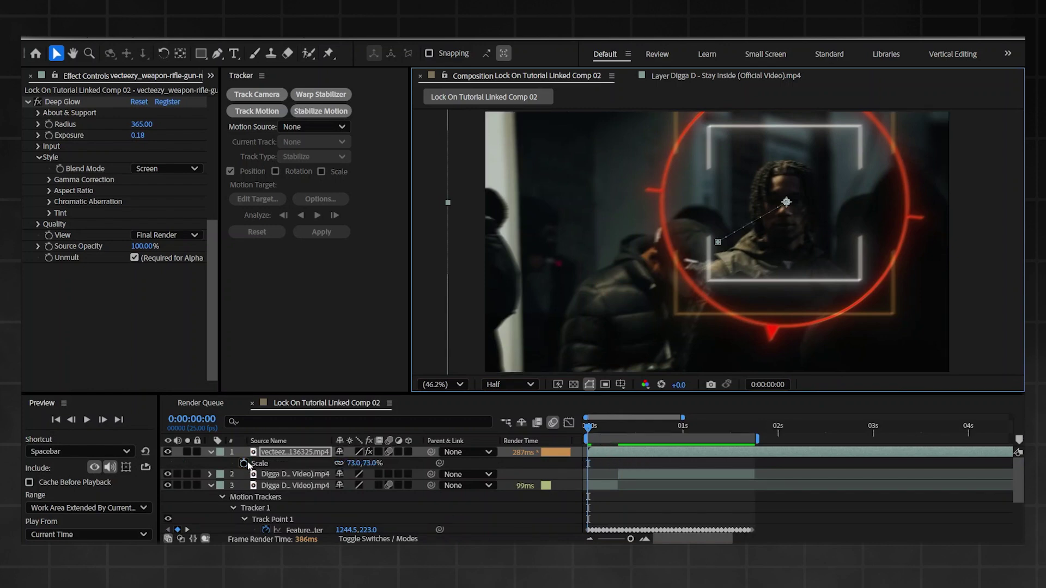
pyautogui.click(244, 463)
pyautogui.press('u')
pyautogui.moveTo(359, 474); pyautogui.dragTo(335, 482)
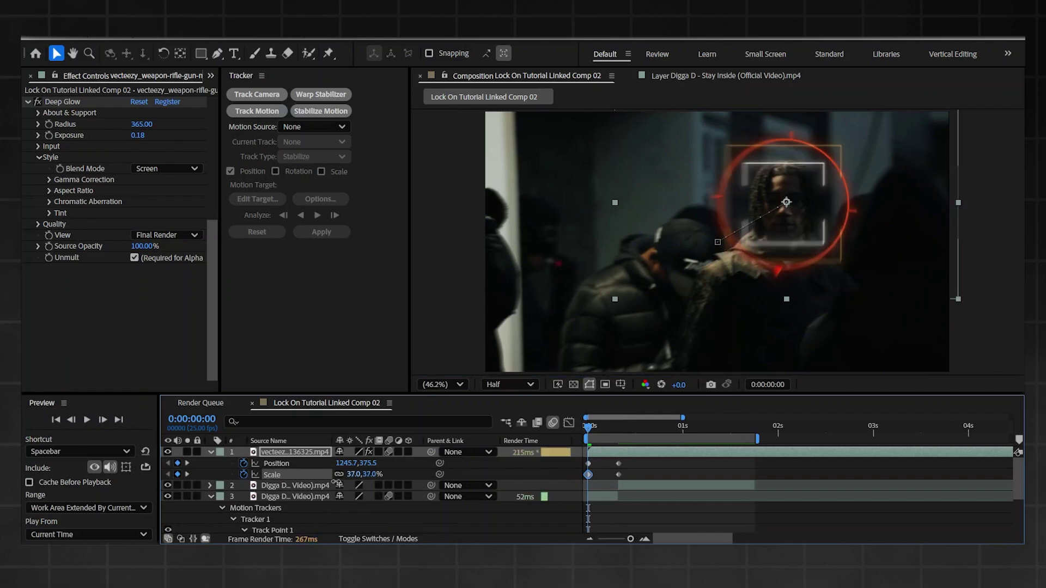
pyautogui.scroll(-3, 334, 482)
pyautogui.click(619, 427)
# - Select the crosshair's position and scale keyframes and apply Easy Ease (F9)
pyautogui.moveTo(638, 518); pyautogui.dragTo(584, 523)
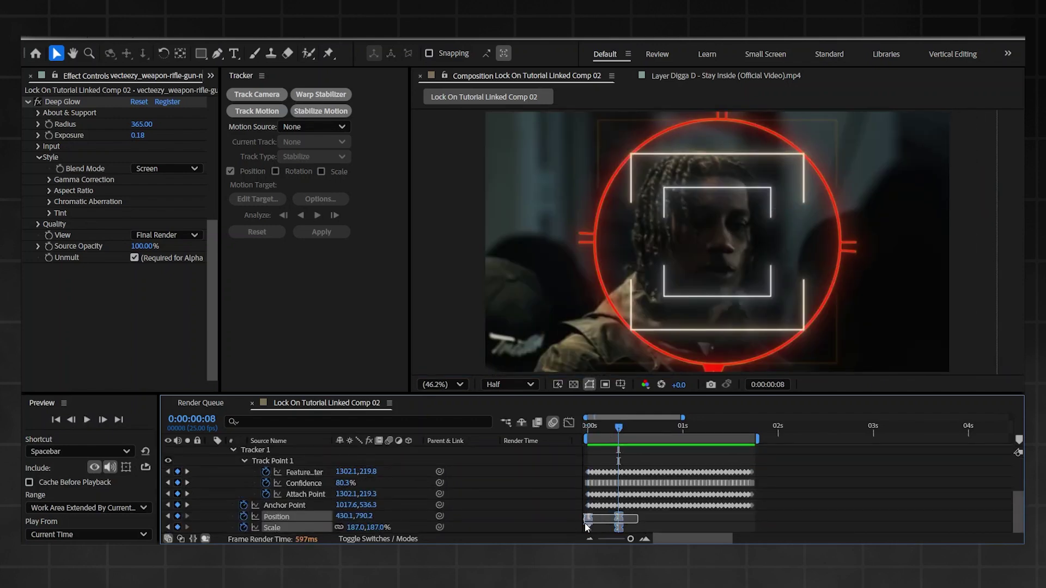
pyautogui.scroll(3, 635, 466)
pyautogui.scroll(-3, 635, 478)
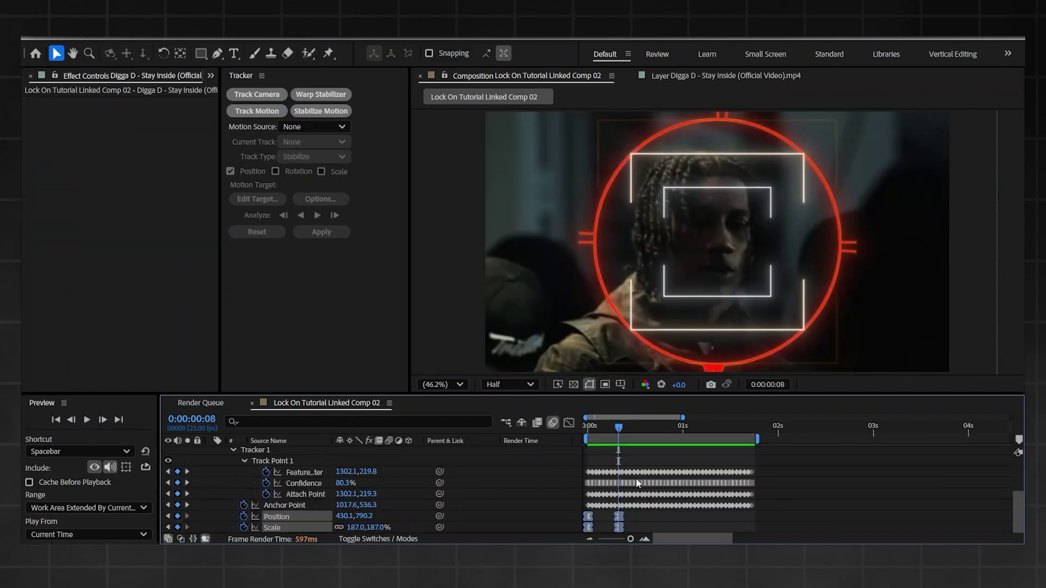
pyautogui.scroll(3, 639, 512)
pyautogui.moveTo(633, 462); pyautogui.dragTo(577, 474)
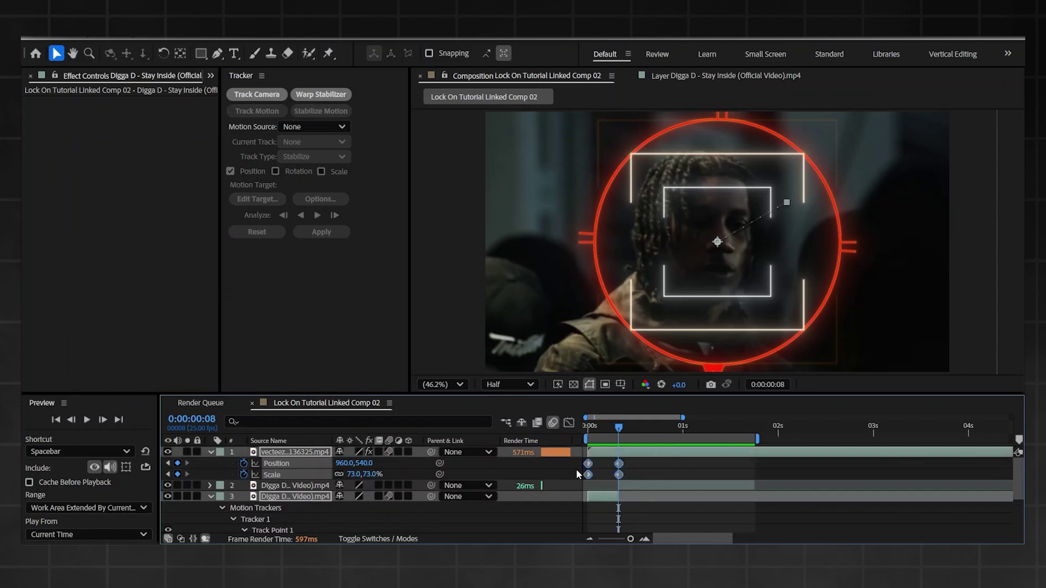
pyautogui.press('F9')
pyautogui.scroll(-4, 653, 479)
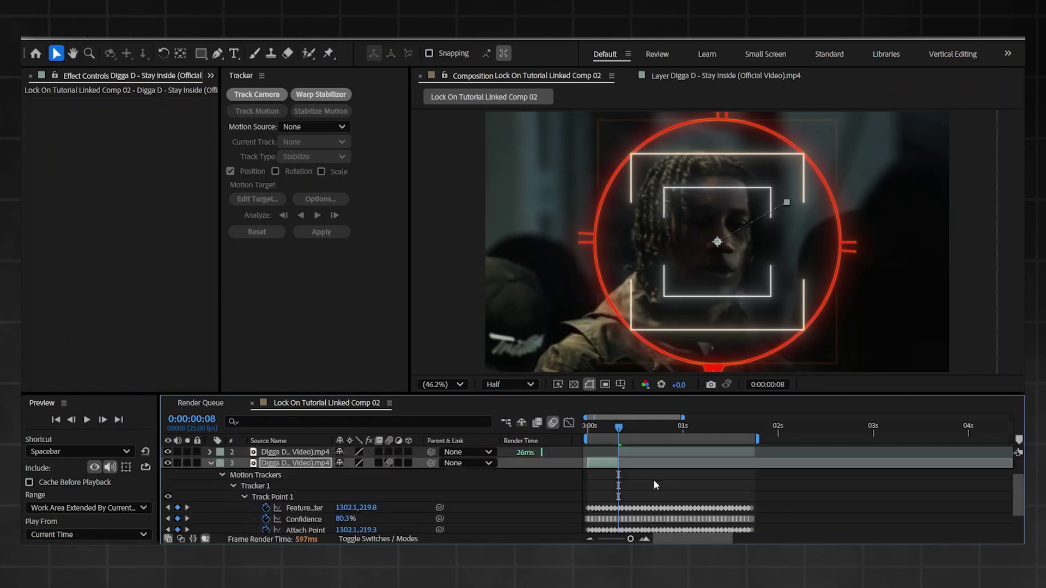
pyautogui.scroll(4, 637, 504)
# - Show the keyframes' speed graph, zoomed to individual frames, and select those around frame 8
pyautogui.click(568, 422)
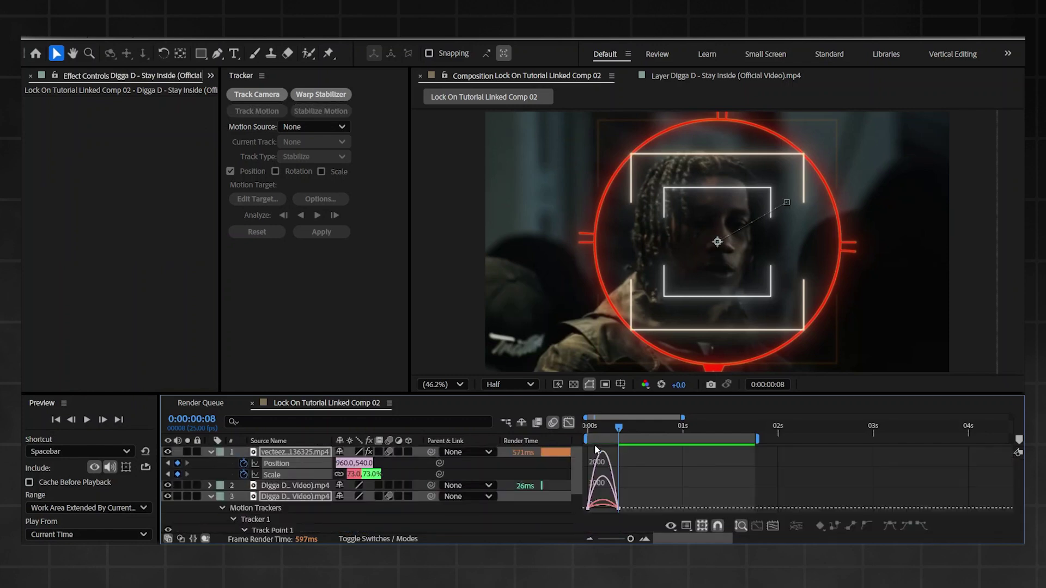
pyautogui.click(587, 431)
pyautogui.click(645, 538)
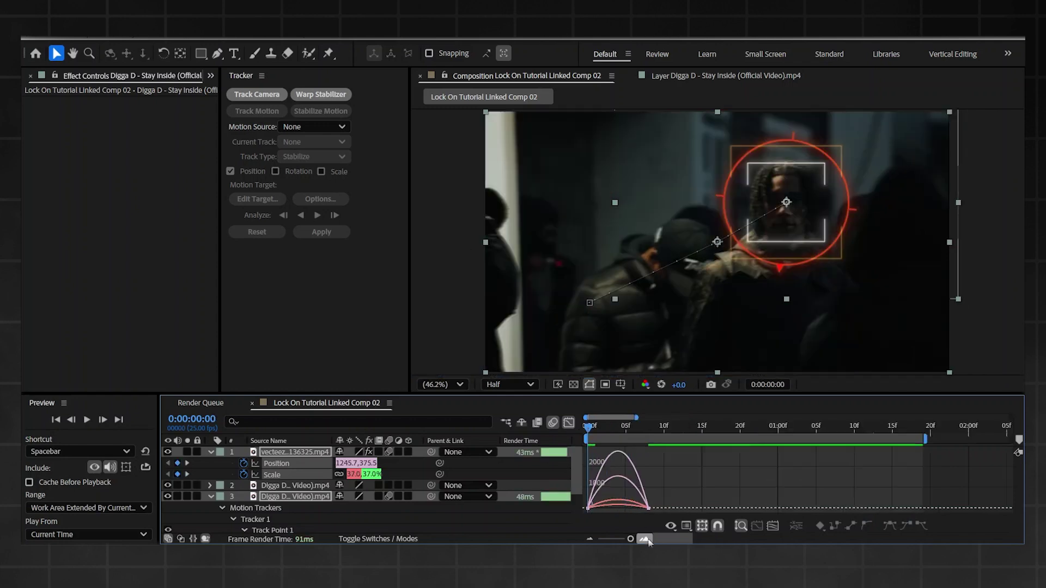
pyautogui.moveTo(721, 479); pyautogui.dragTo(673, 505)
# - Preview the eased zoom-in animation, then clear the keyframe selection
pyautogui.press('space')
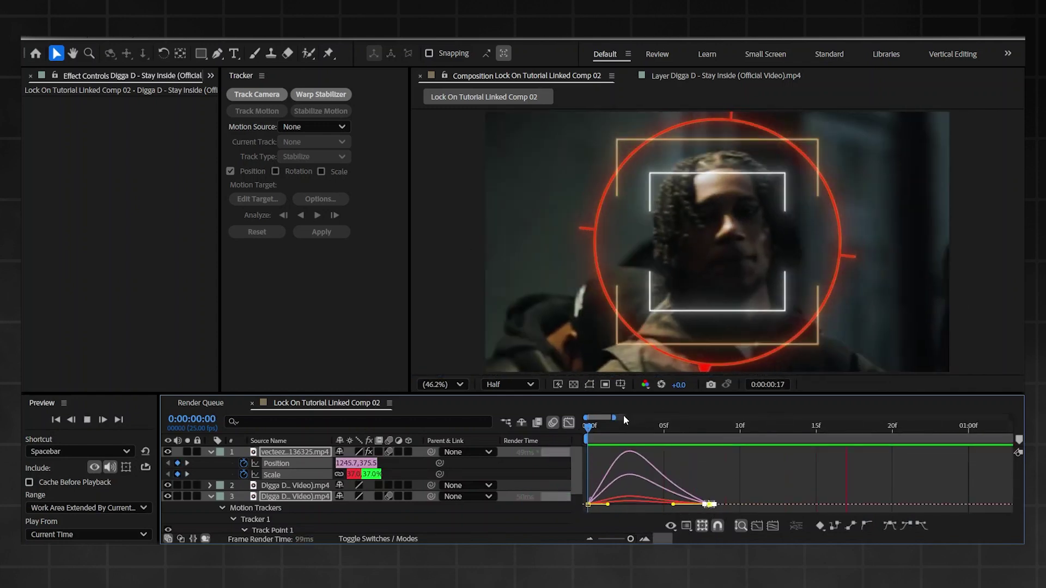
pyautogui.click(682, 427)
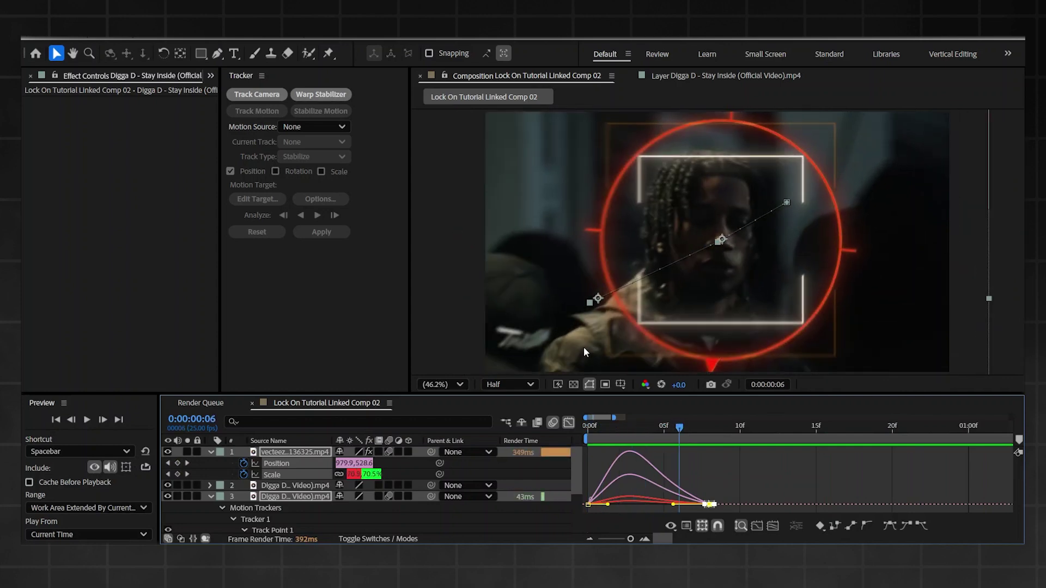
pyautogui.press('space')
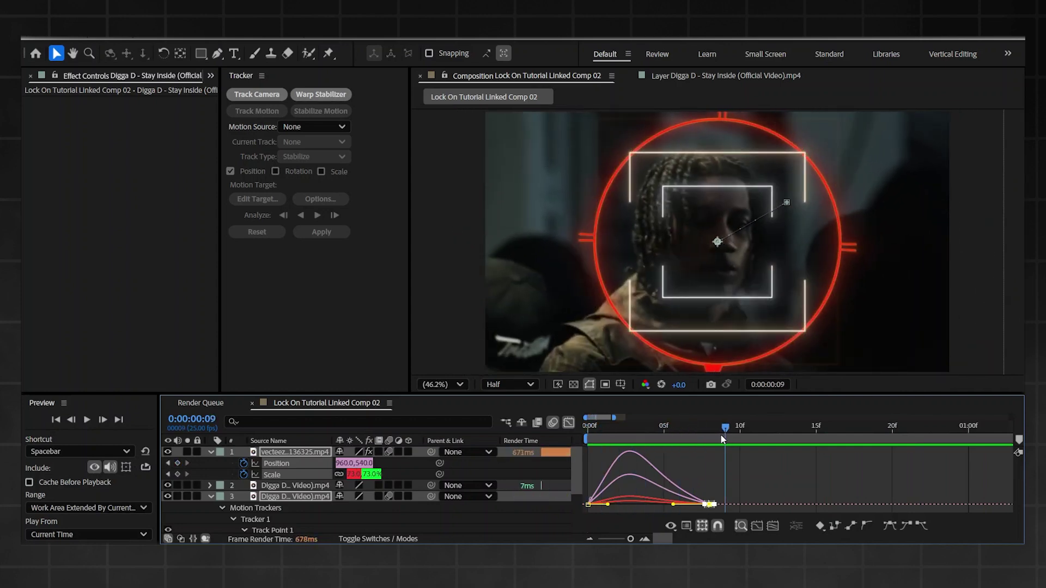
pyautogui.moveTo(746, 471); pyautogui.dragTo(680, 505)
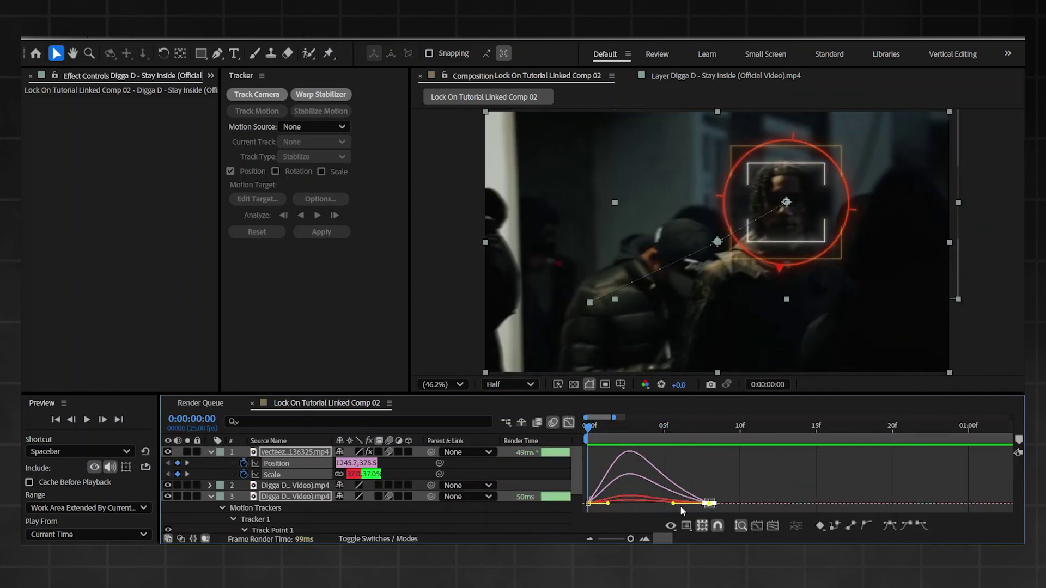
pyautogui.click(747, 467)
# - Leave the speed graph, play back the VHS look, and move the crosshair layer above Adjustment Layer 2
pyautogui.hotkey('shift', 'F3')
pyautogui.press('space')
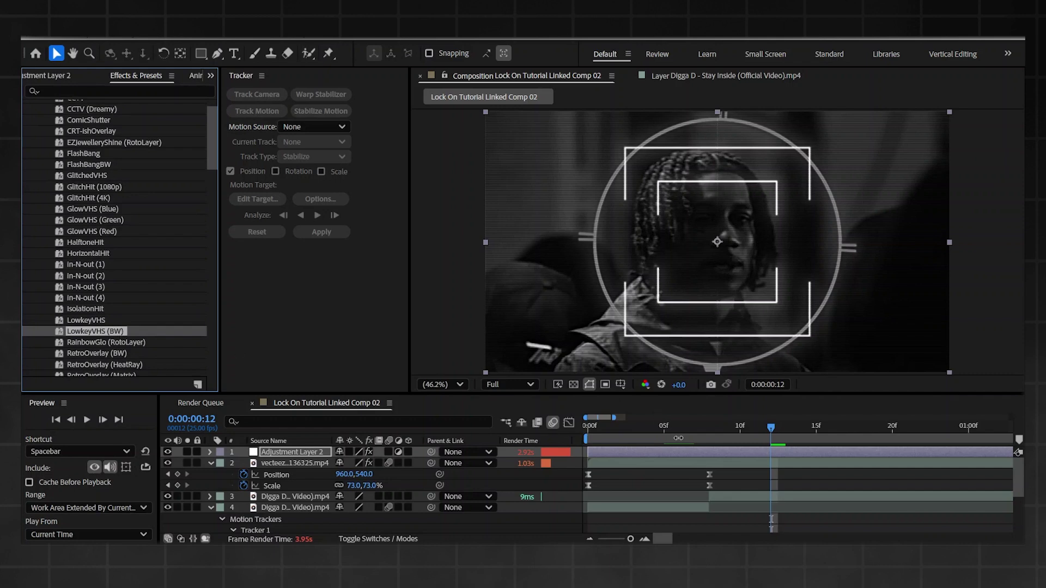
pyautogui.click(783, 486)
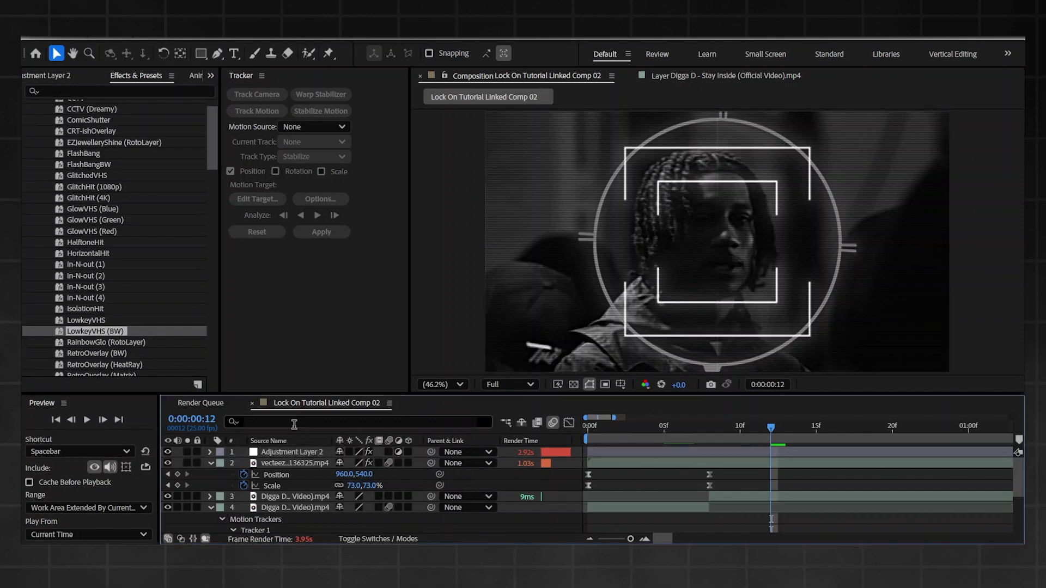
pyautogui.moveTo(278, 462); pyautogui.dragTo(286, 453)
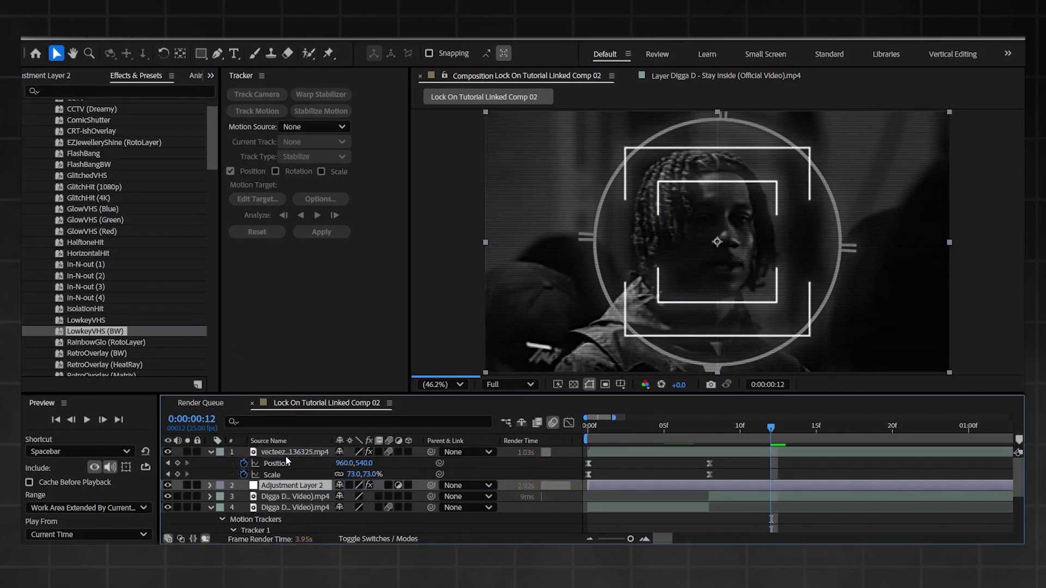